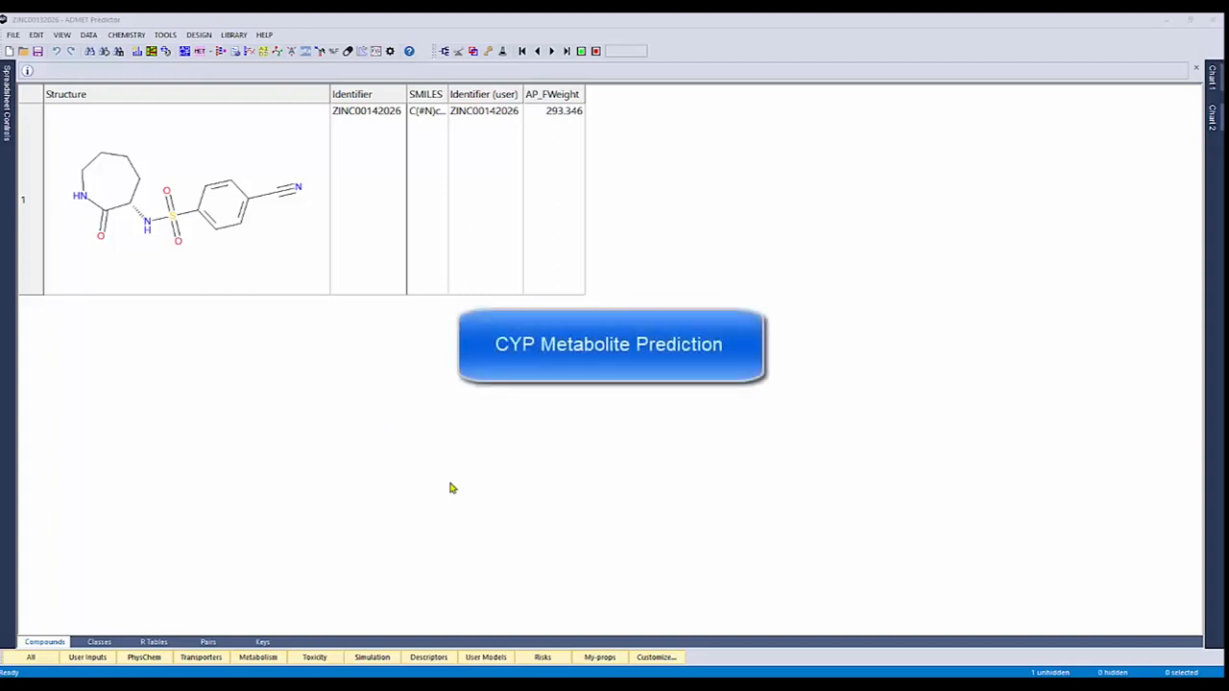
Calculate all ADMET property groups for compound ZINC00142026 at pH 7.4
click(259, 273)
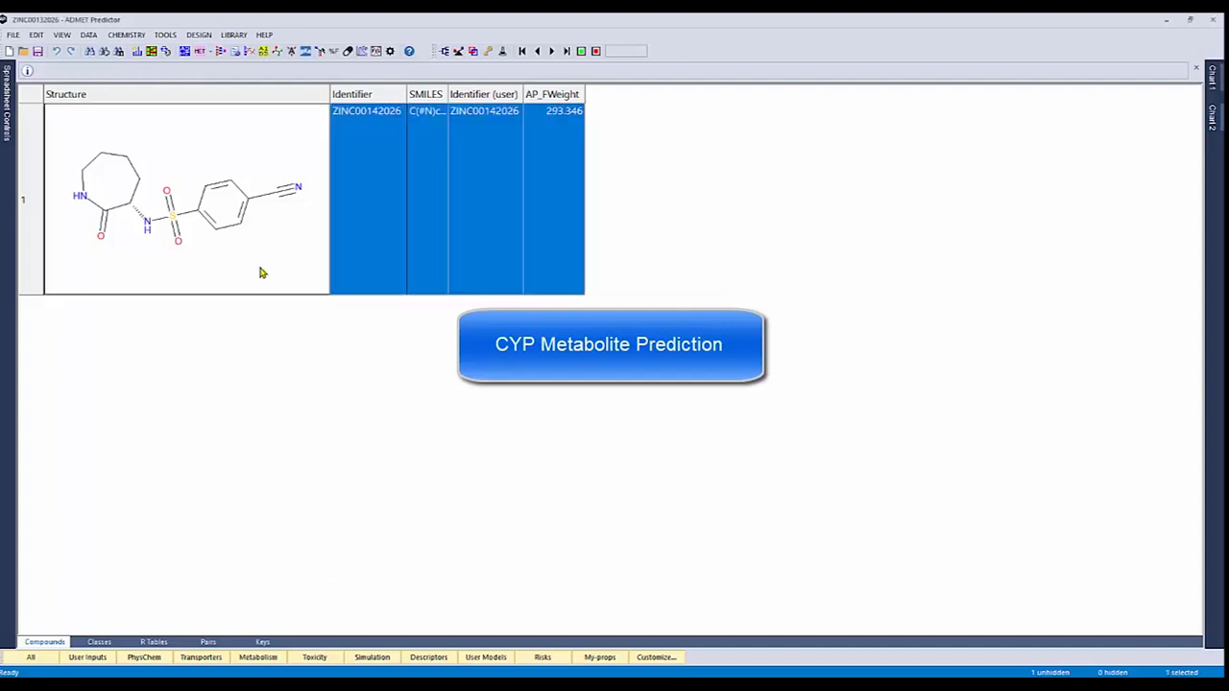
click(185, 51)
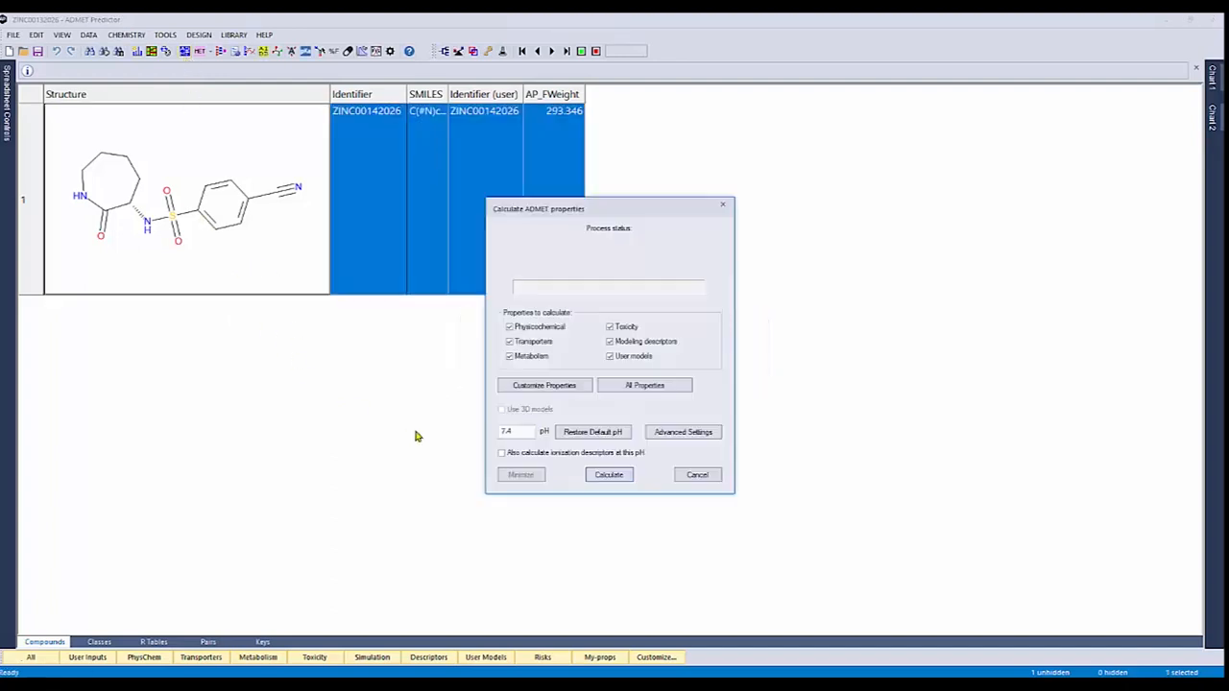
click(595, 475)
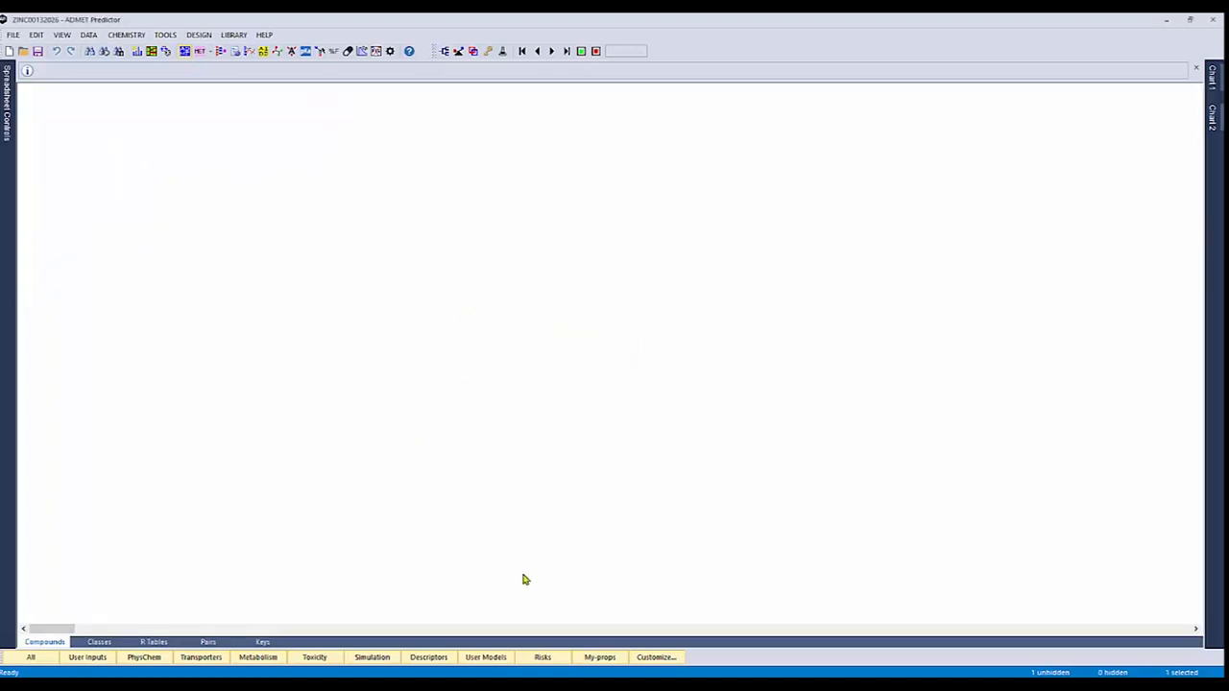
Show the metabolism predictions and examine which enzymes the wedges of the CYP Substr plot represent
click(259, 659)
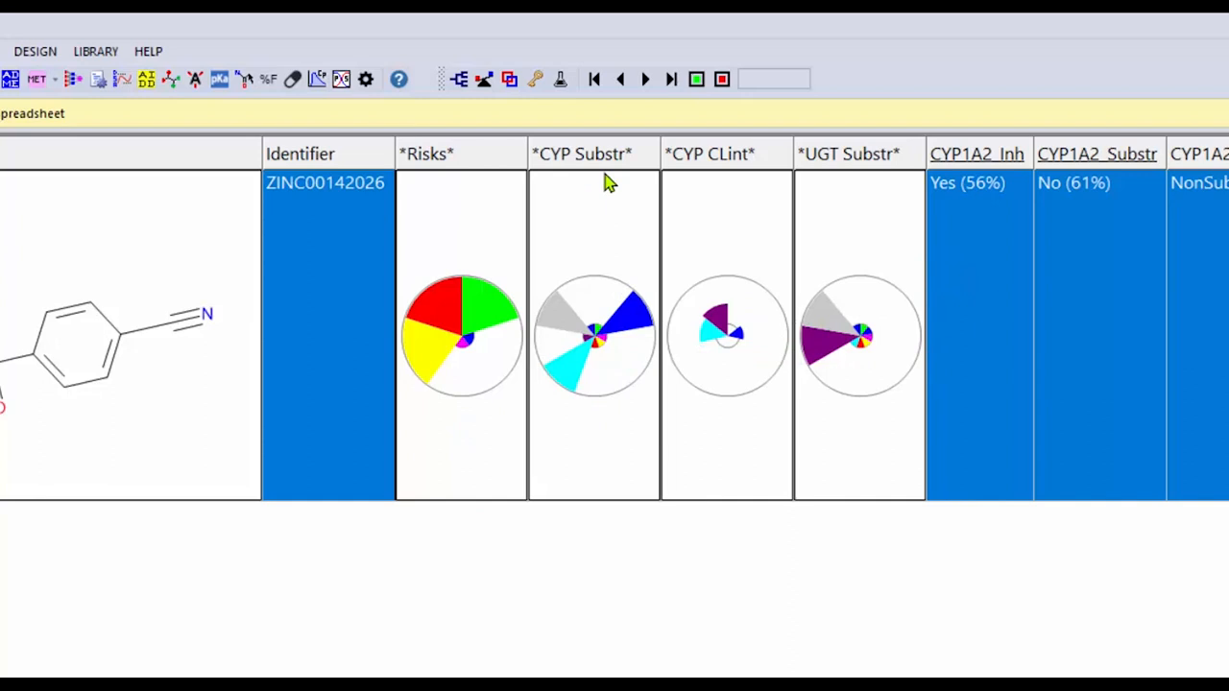
mouse_move(631, 324)
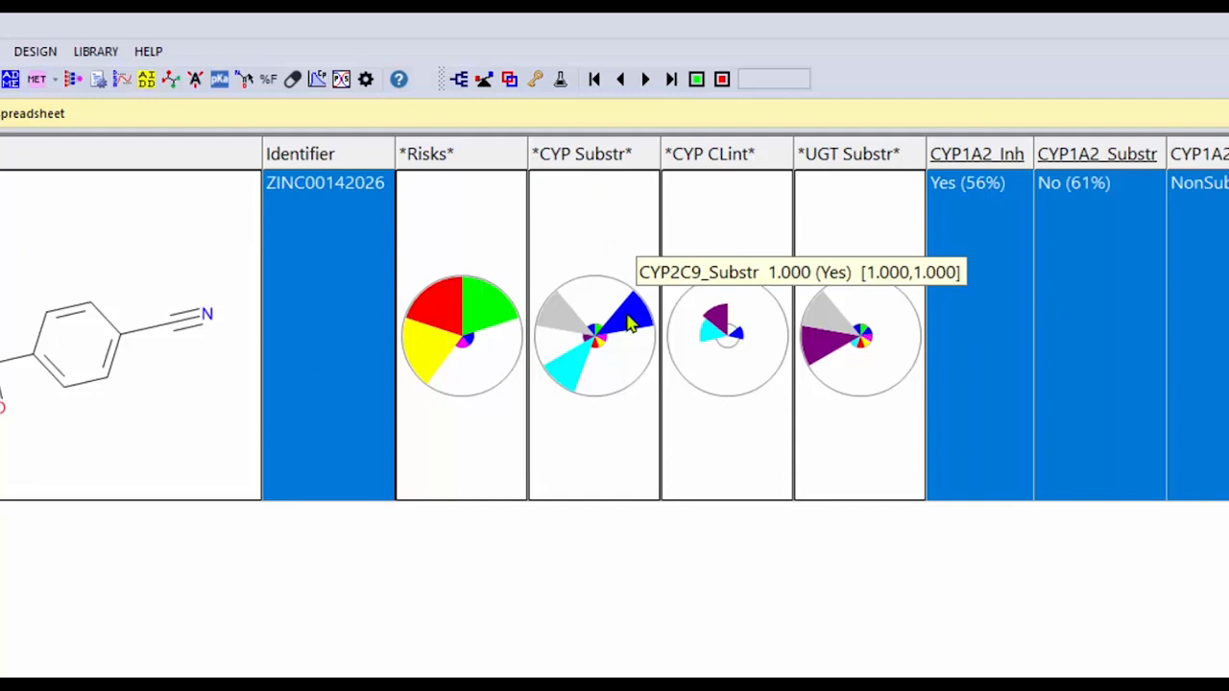
mouse_move(563, 384)
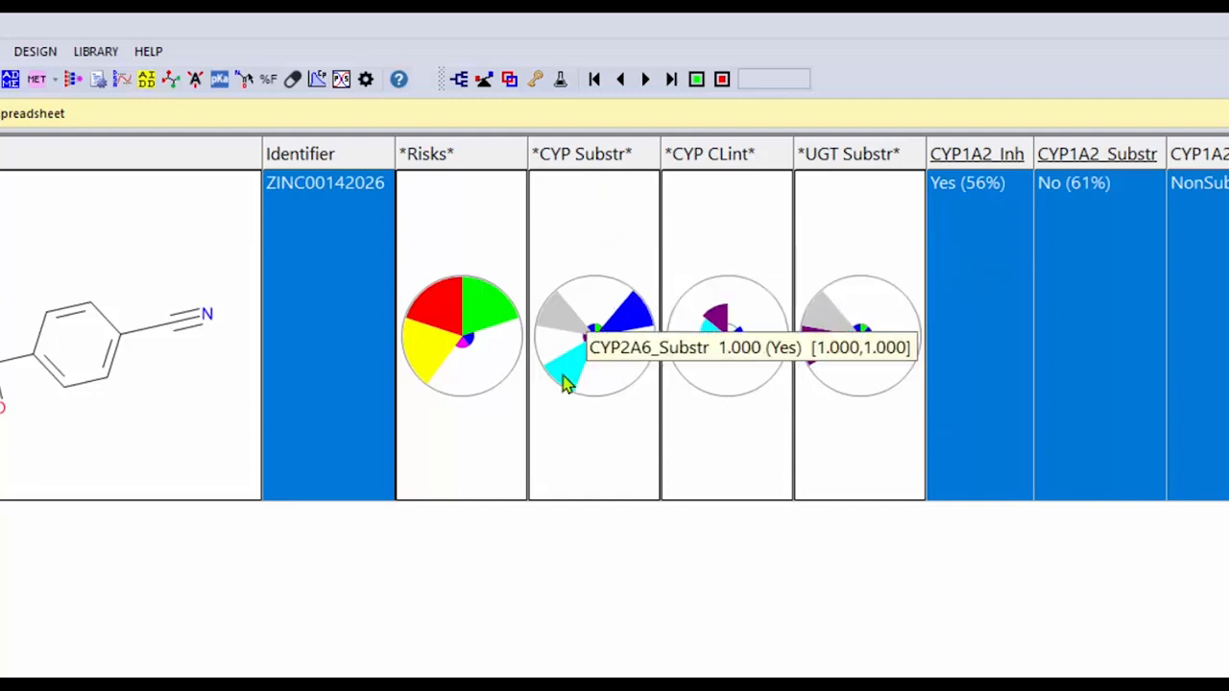
mouse_move(565, 326)
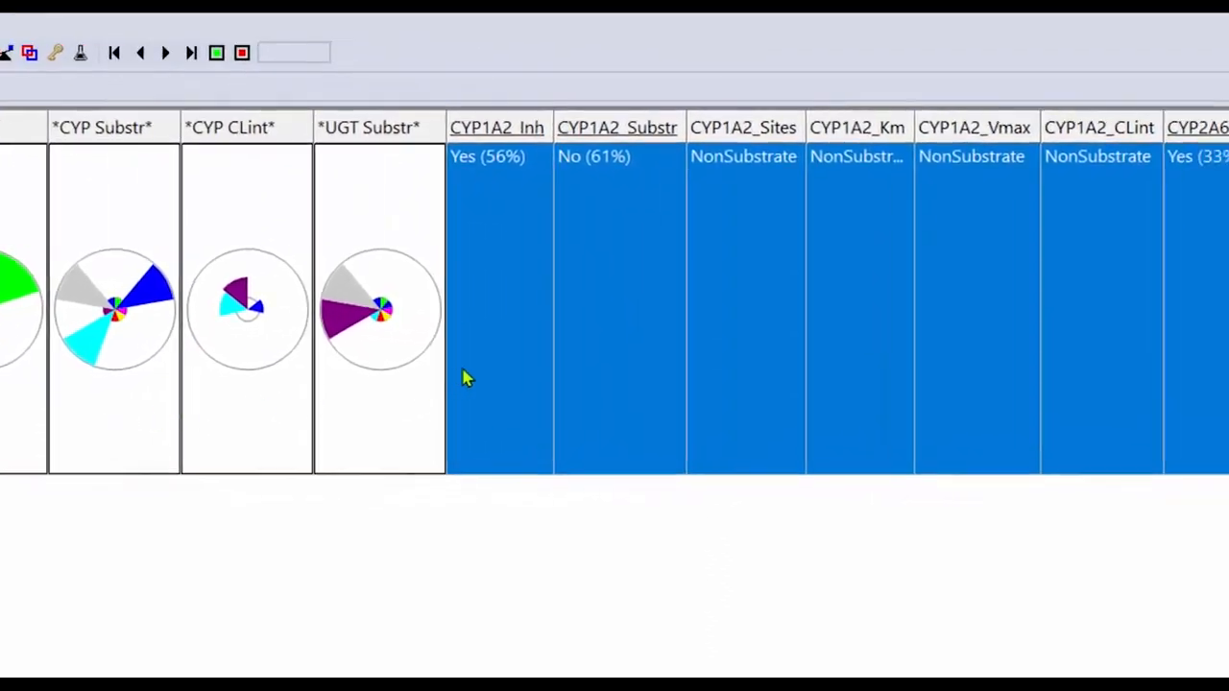
Deselect the compound row and lock the CYP Substr column so it stays beside the Identifier column
click(595, 233)
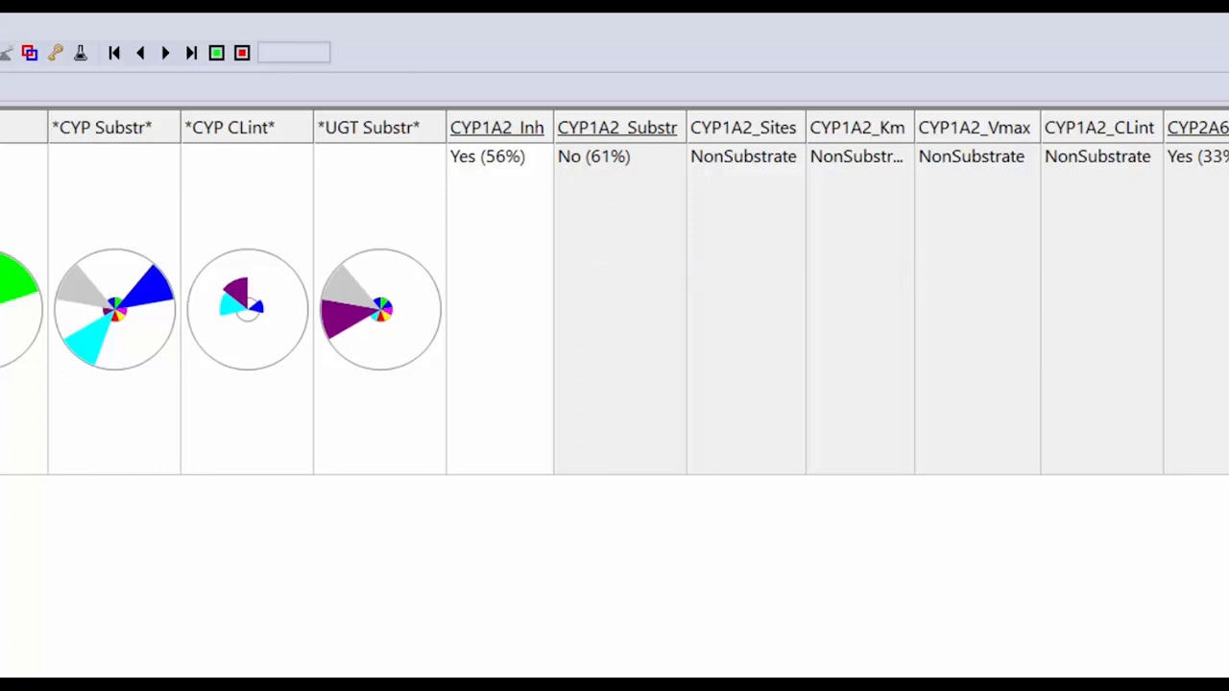
scroll(615, 292, right, 3)
scroll(614, 292, left, 3)
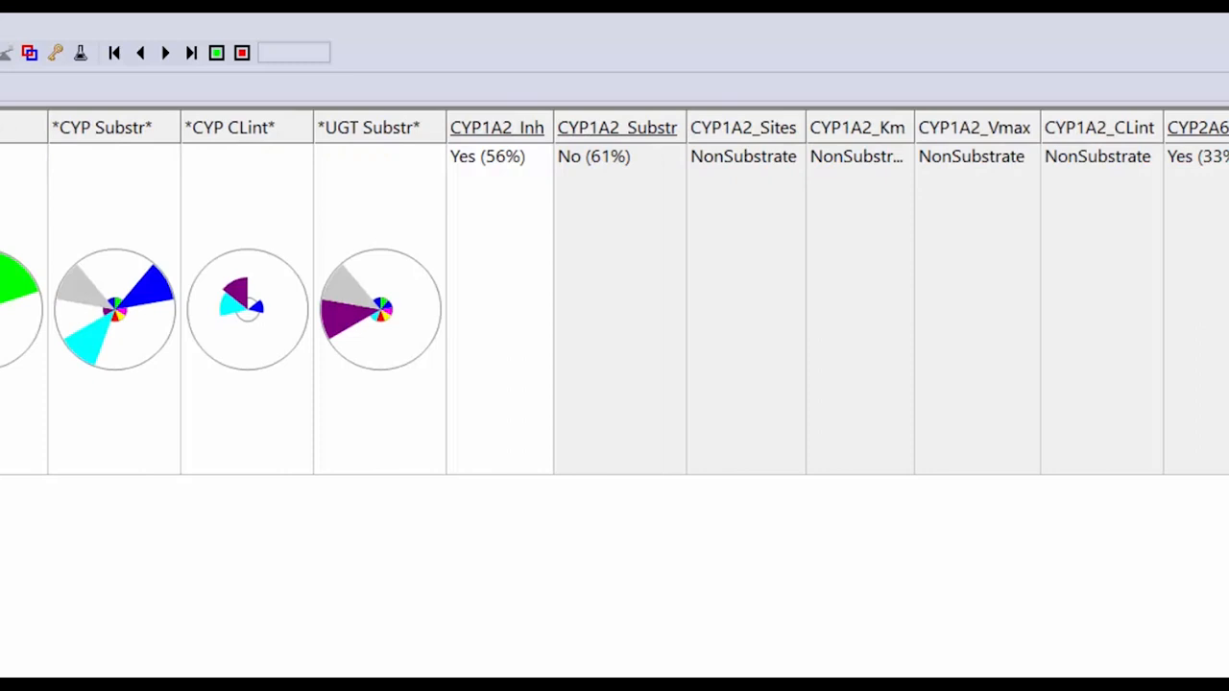
right_click(133, 140)
click(171, 292)
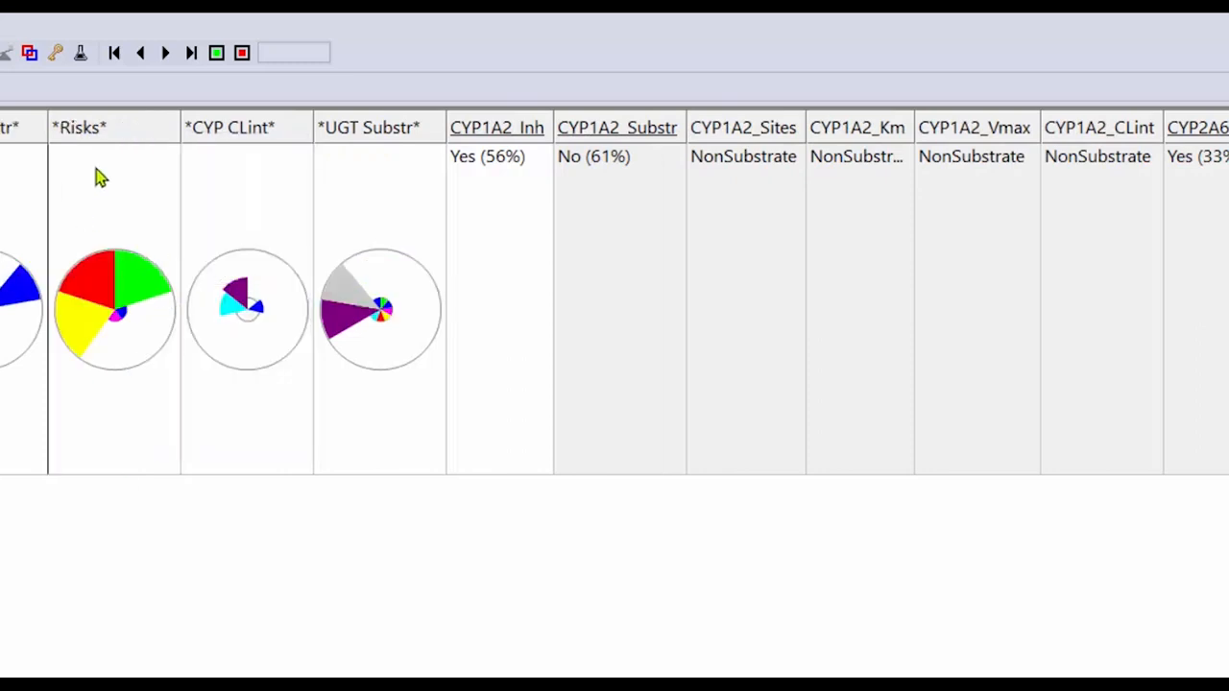
Examine the compound's CYP2A6 sites of metabolism alongside its atom numbers in the atomic properties display, and close it
scroll(615, 291, right, 7)
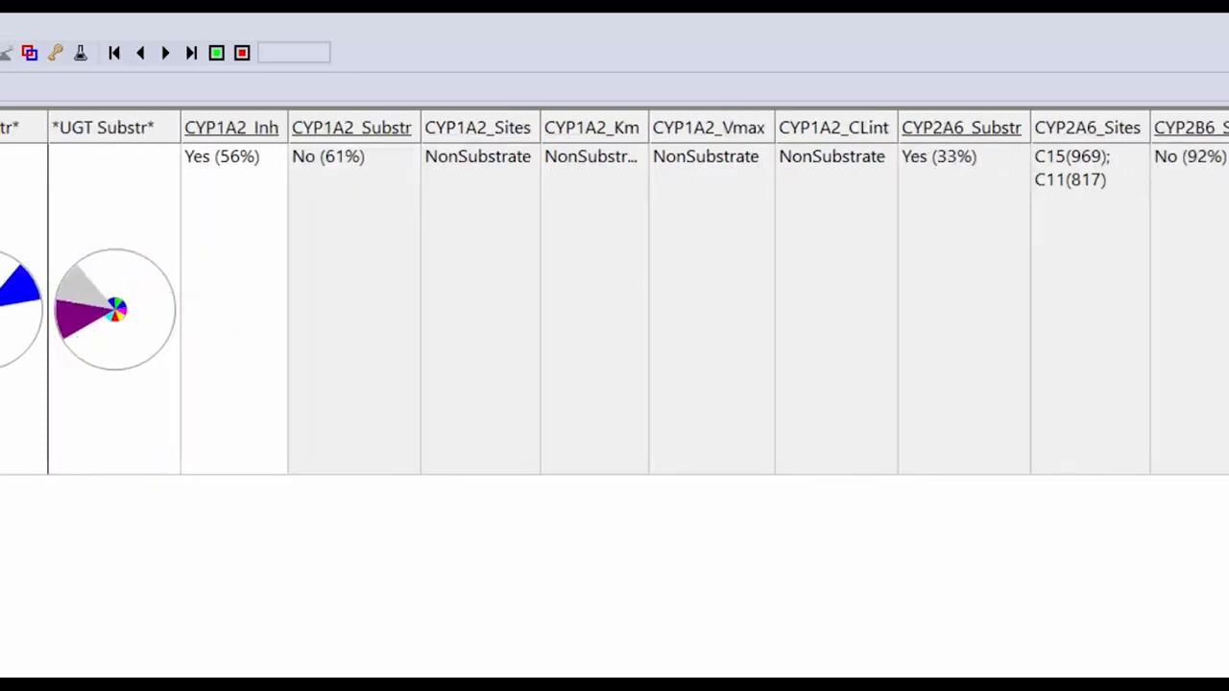
scroll(447, 324, right, 1)
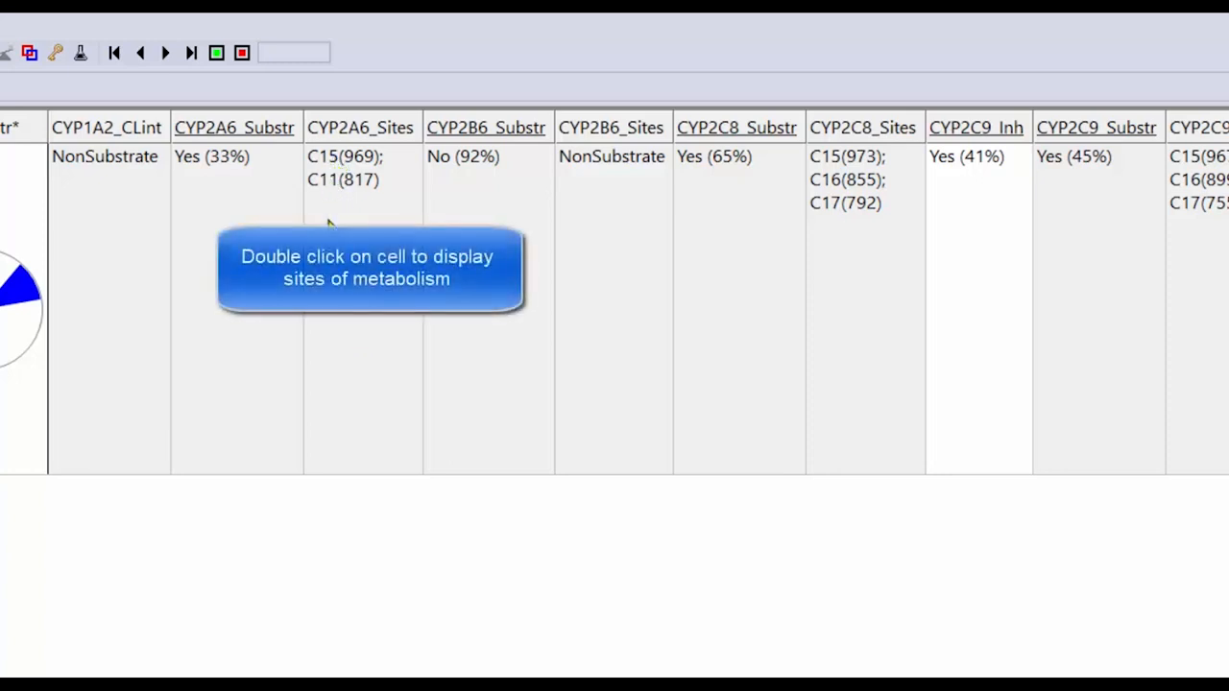
double_click(375, 356)
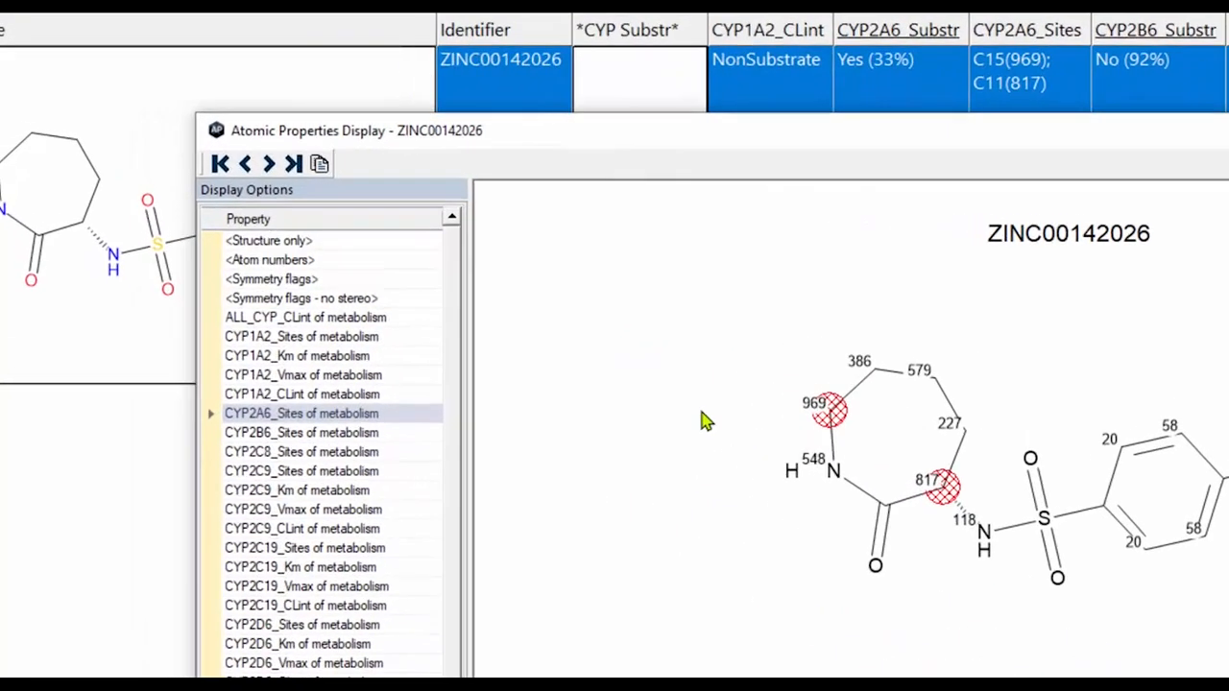
ctrl+click(426, 279)
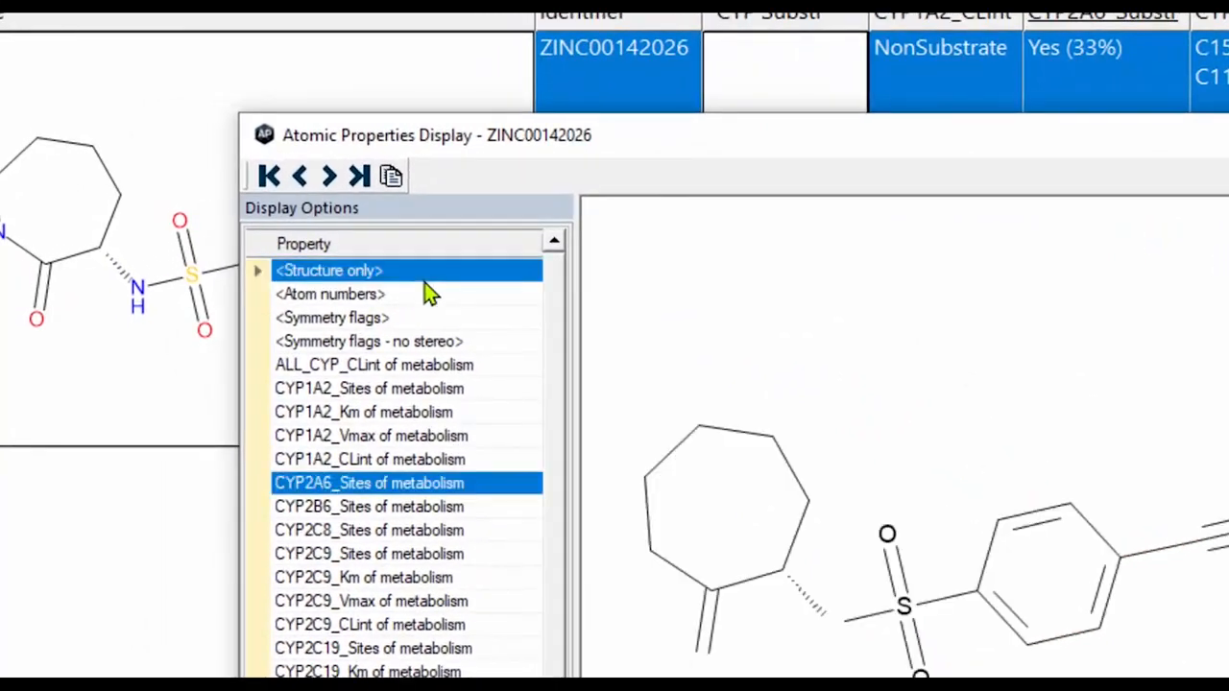
ctrl+click(425, 276)
ctrl+click(431, 293)
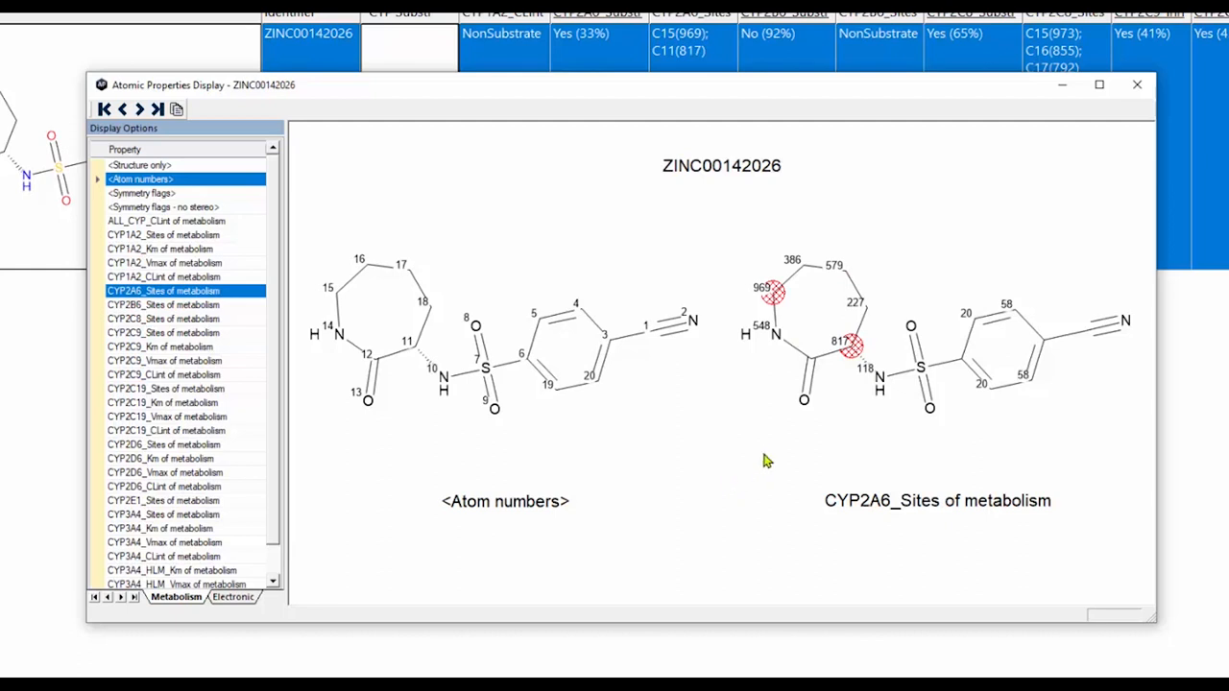
click(1137, 84)
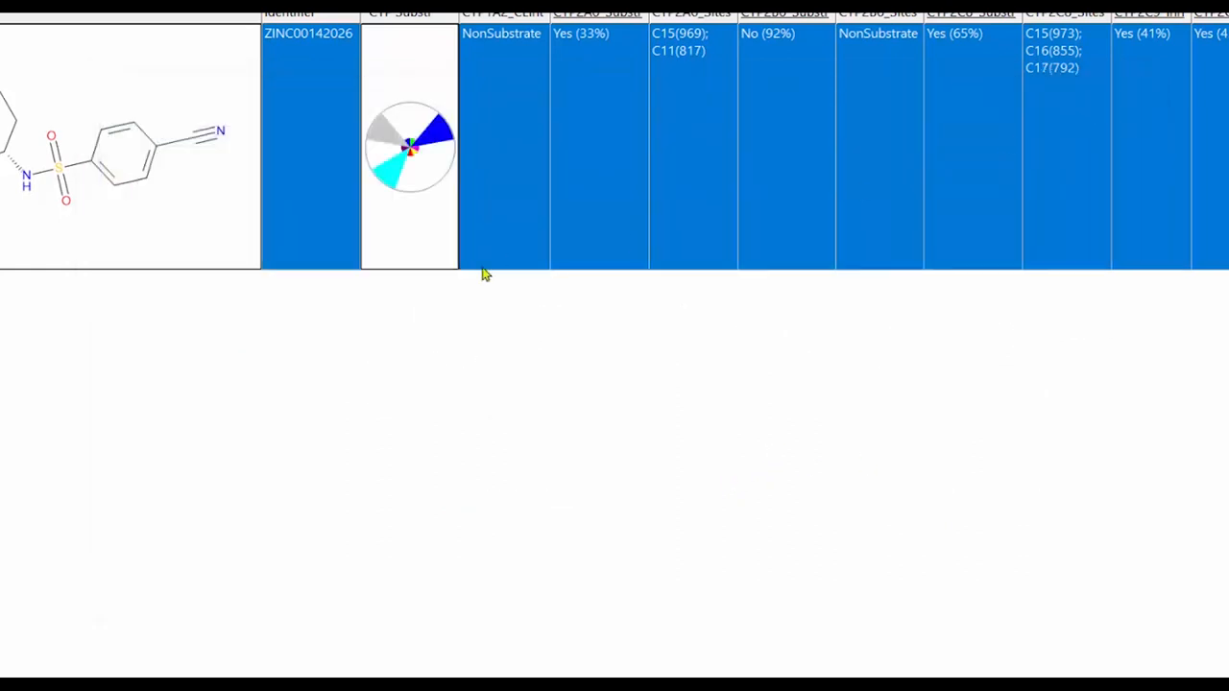
Open the compound's structure in MedChem Designer and generate its predicted metabolites
mouse_move(435, 144)
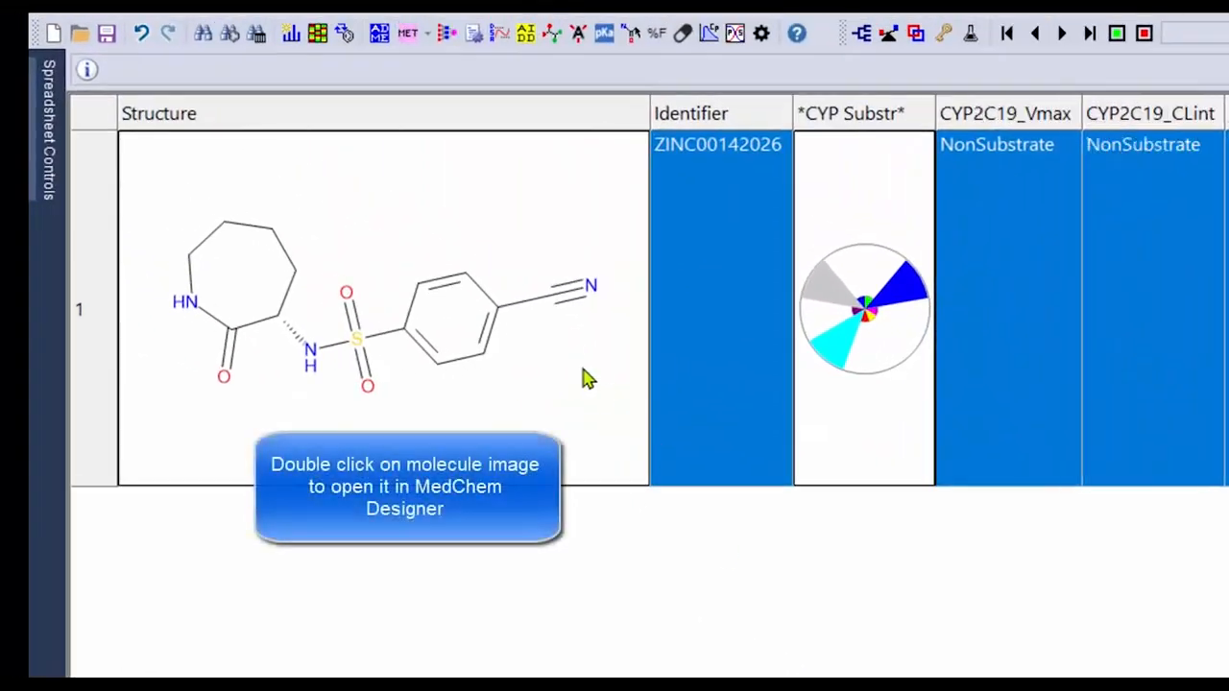
double_click(586, 377)
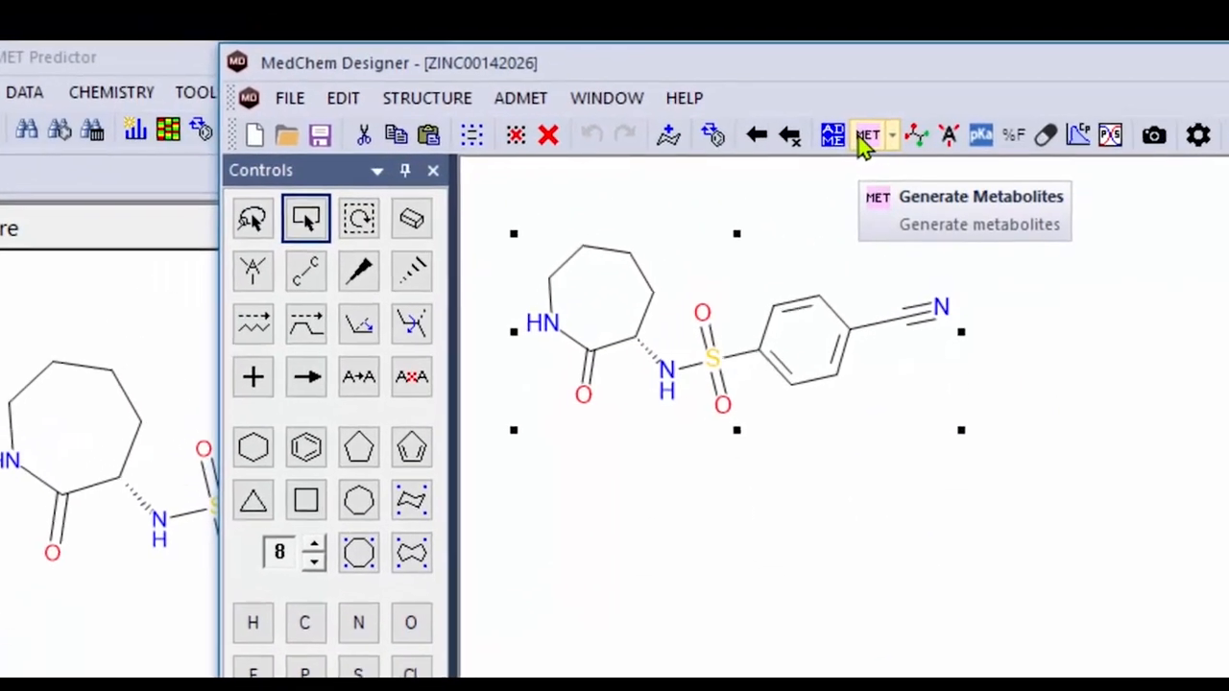
click(865, 138)
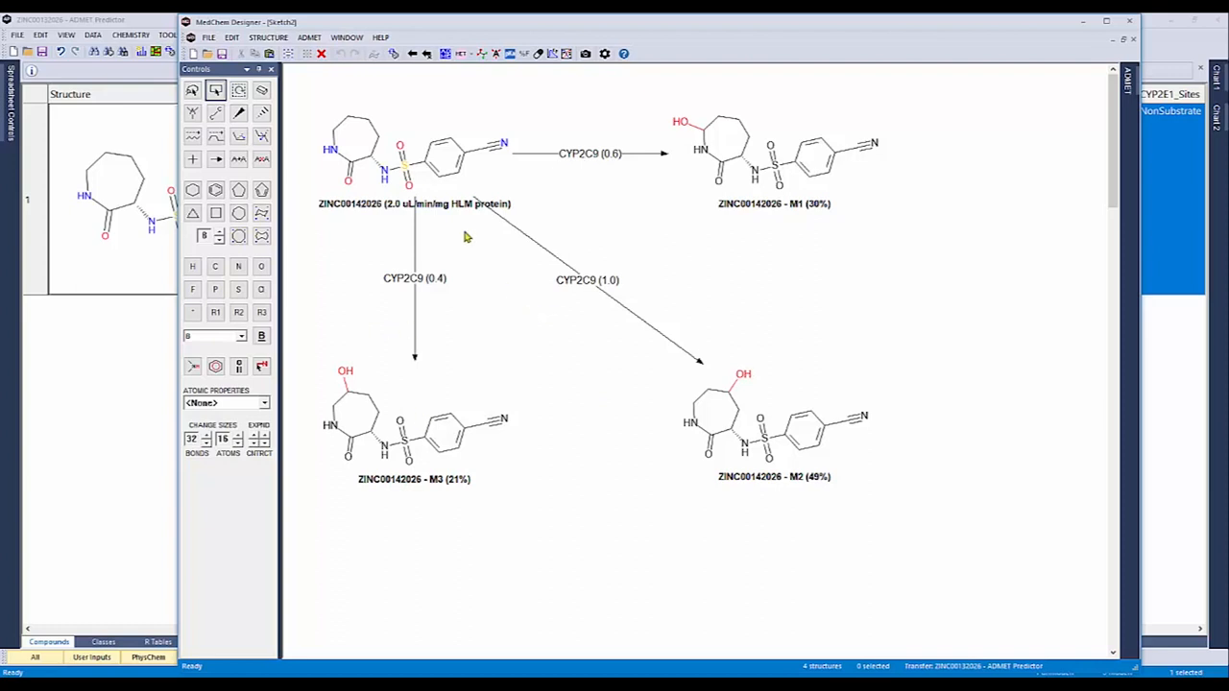
Return to the parent ZINC00142026 sketch and add CYP 2A6, 2B6, 2C8 and 2E1 to the enzymes used for metabolite prediction
click(348, 38)
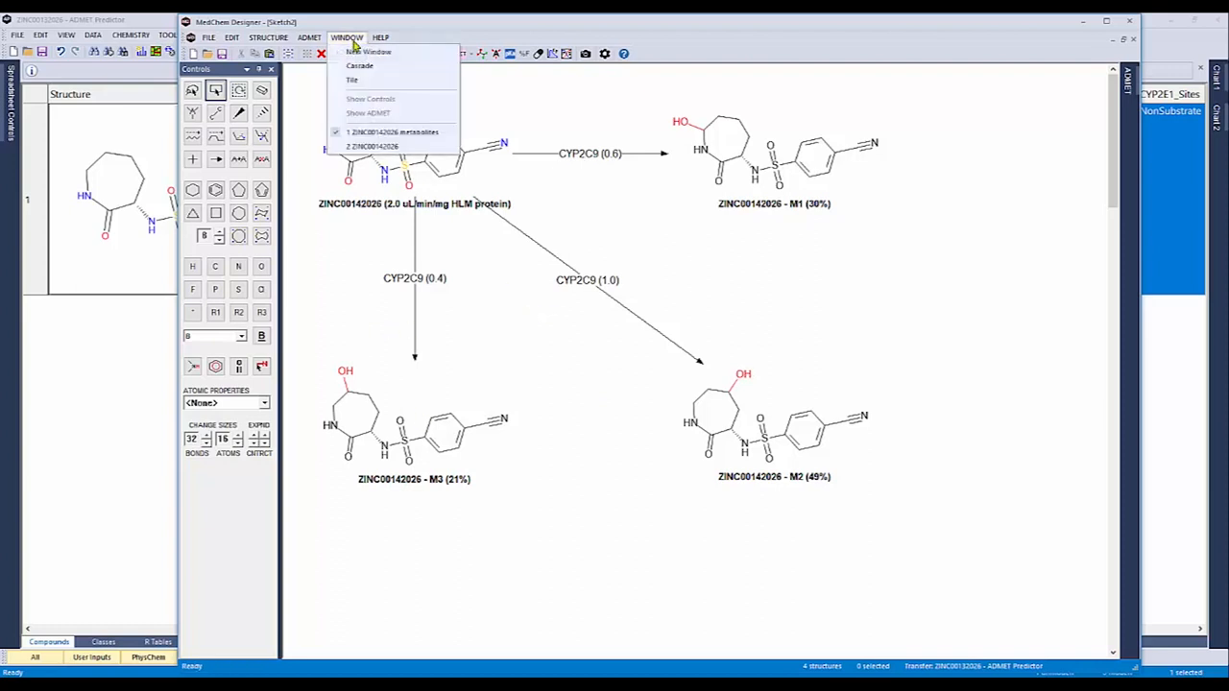
click(371, 147)
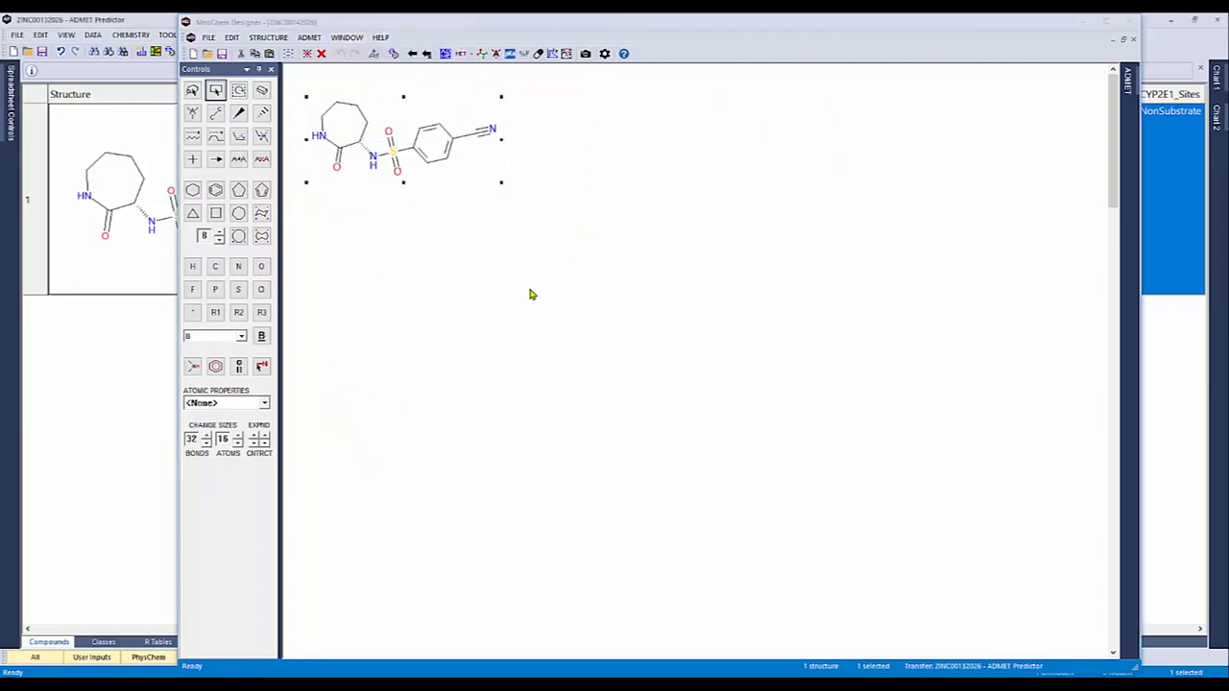
click(624, 66)
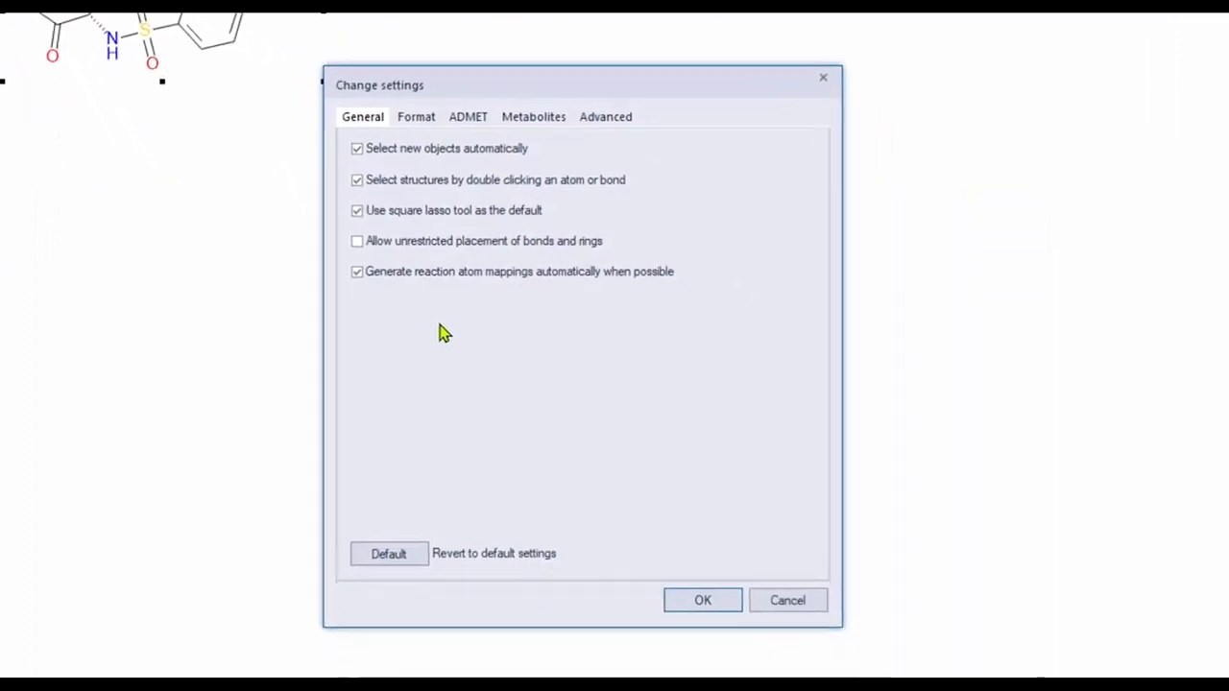
click(557, 116)
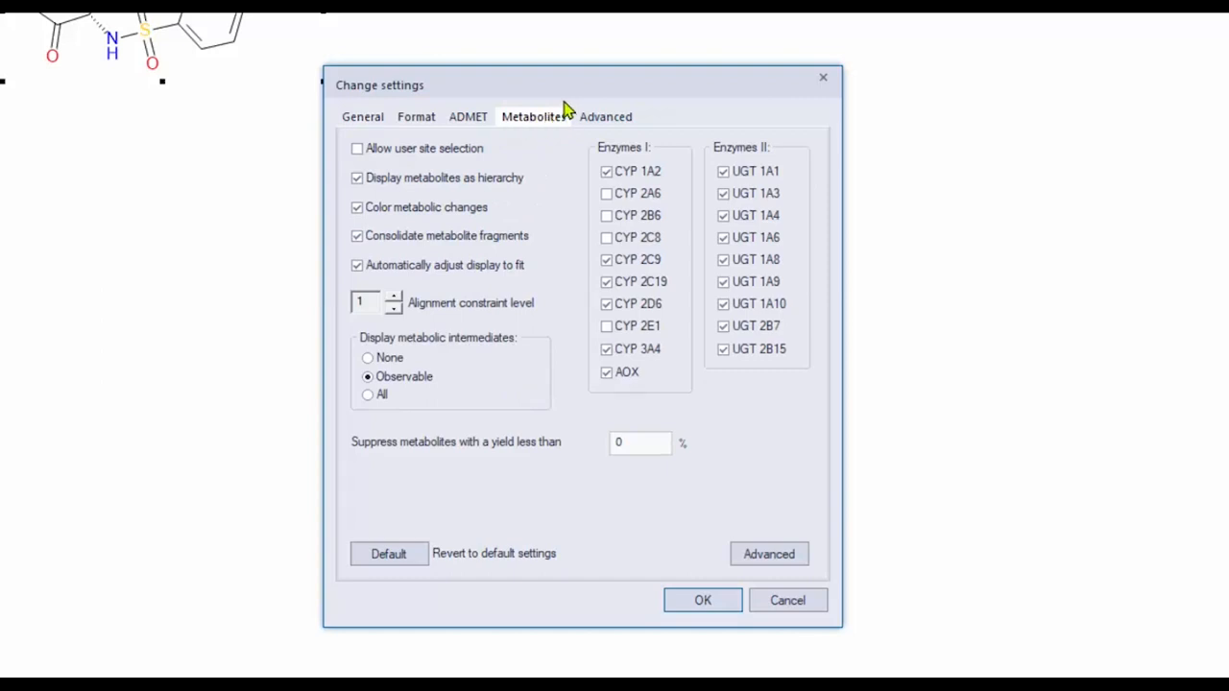
click(605, 193)
click(606, 215)
click(606, 238)
click(606, 325)
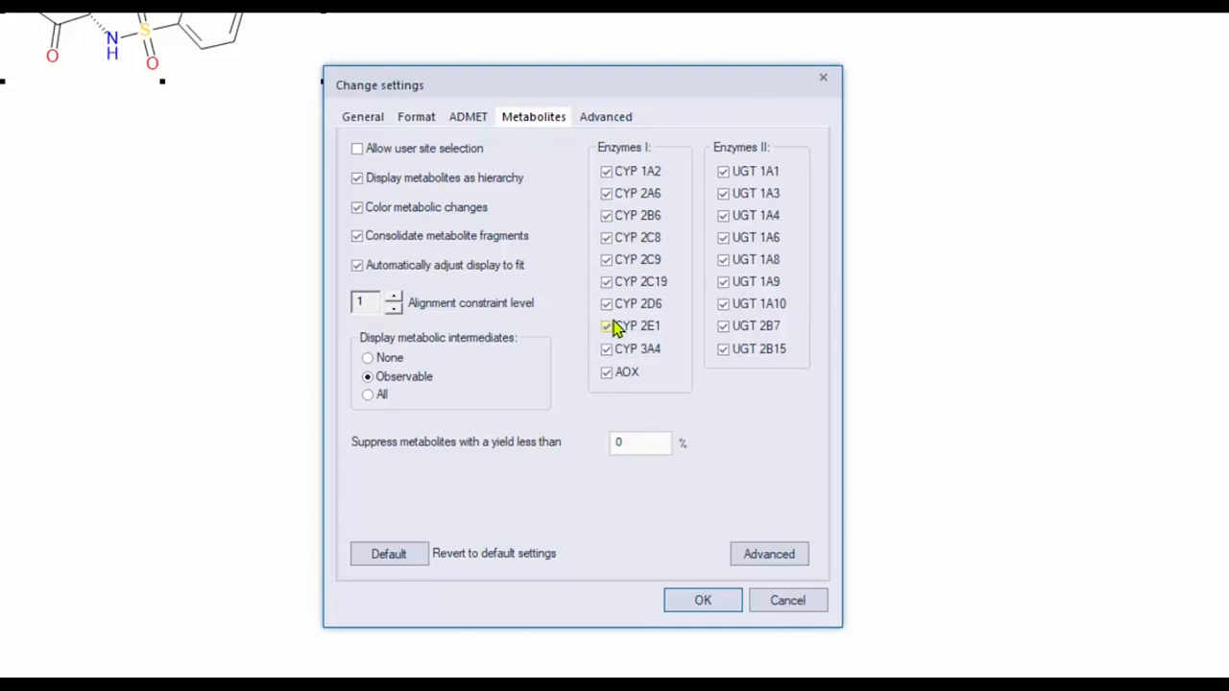
click(691, 606)
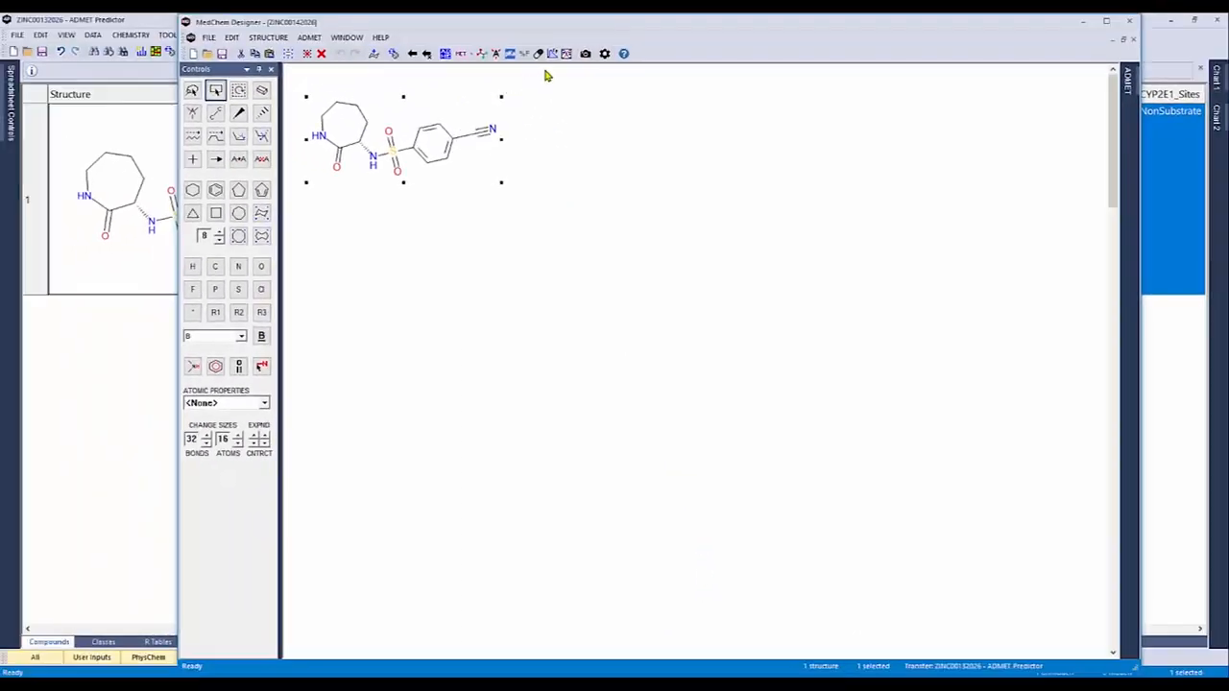
Generate the metabolites with the extended enzyme set, and set the display of metabolic intermediates to All
click(461, 56)
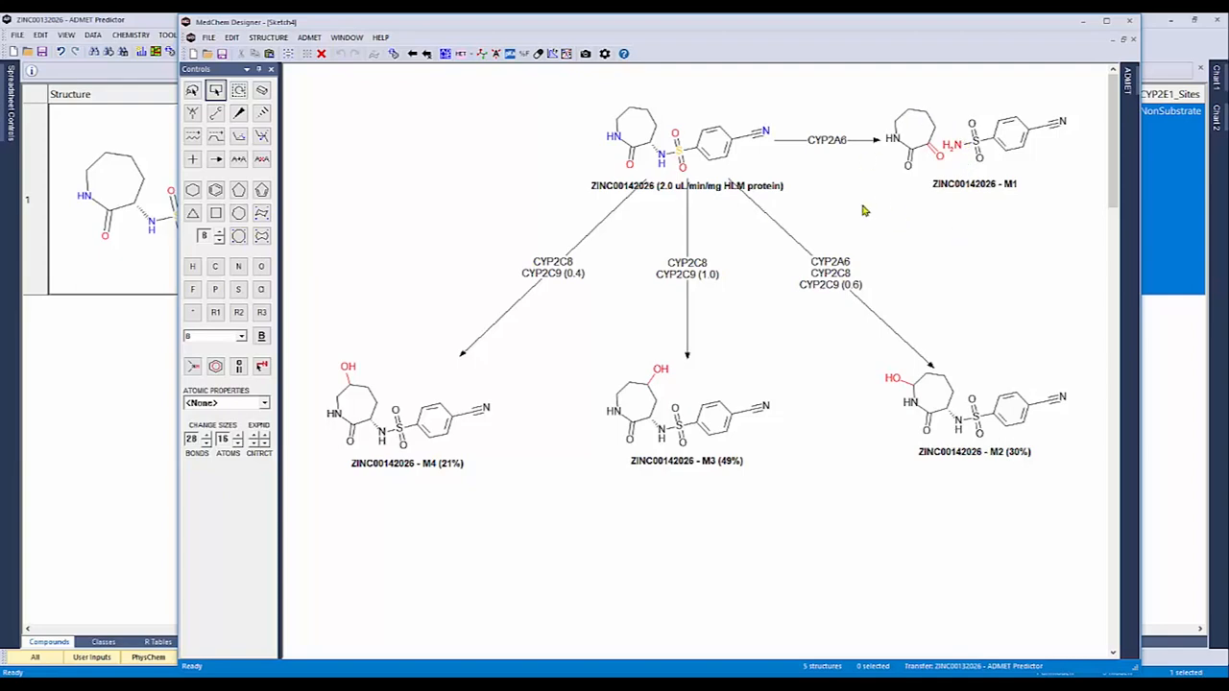
click(604, 55)
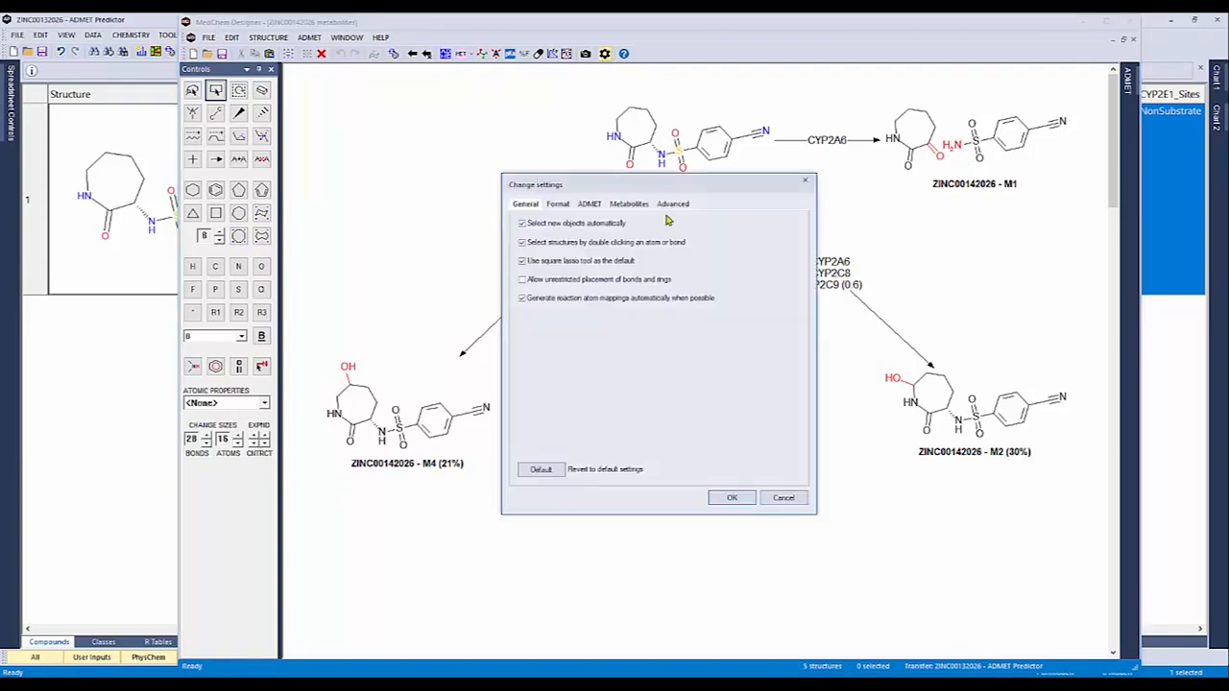
click(629, 204)
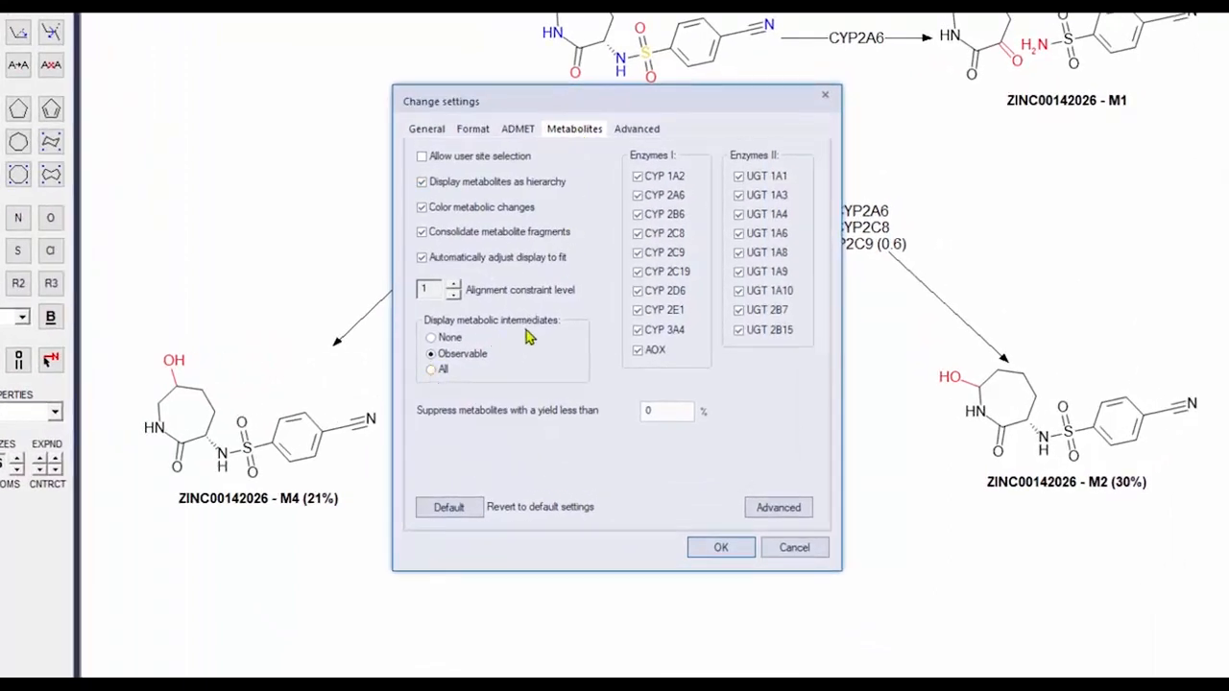
click(431, 370)
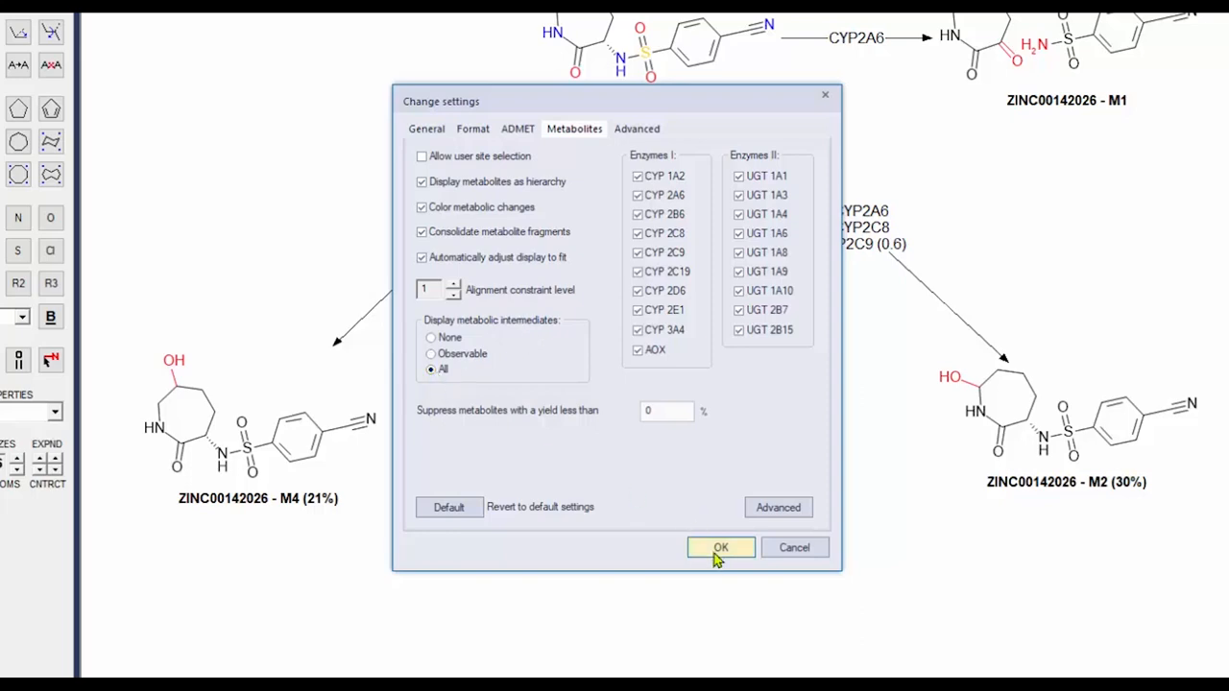
click(715, 552)
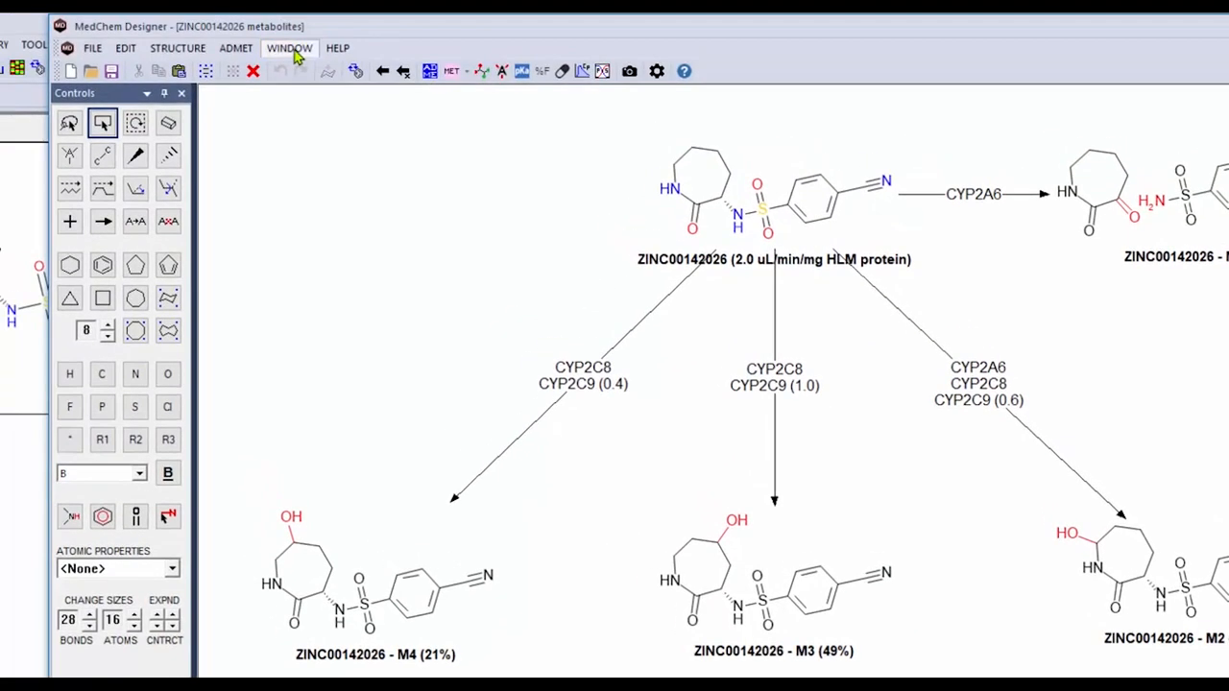
Return to the parent ZINC00142026 sketch and generate its metabolites again with all intermediates included
click(295, 50)
click(357, 202)
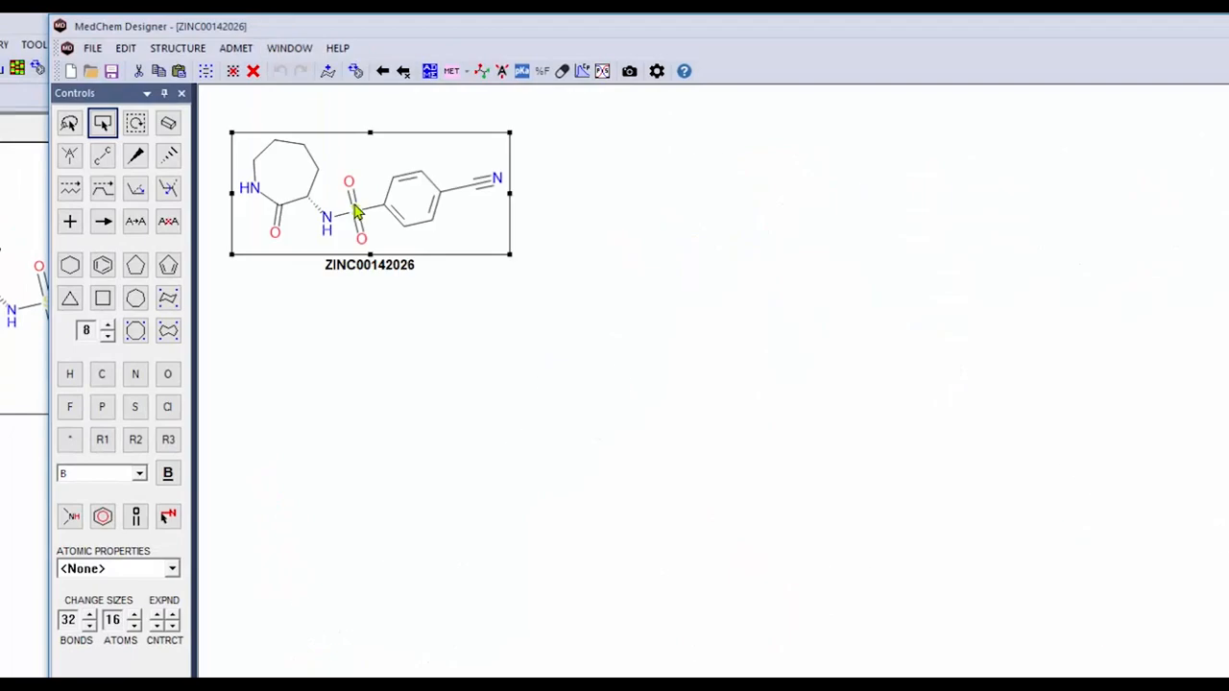
click(481, 77)
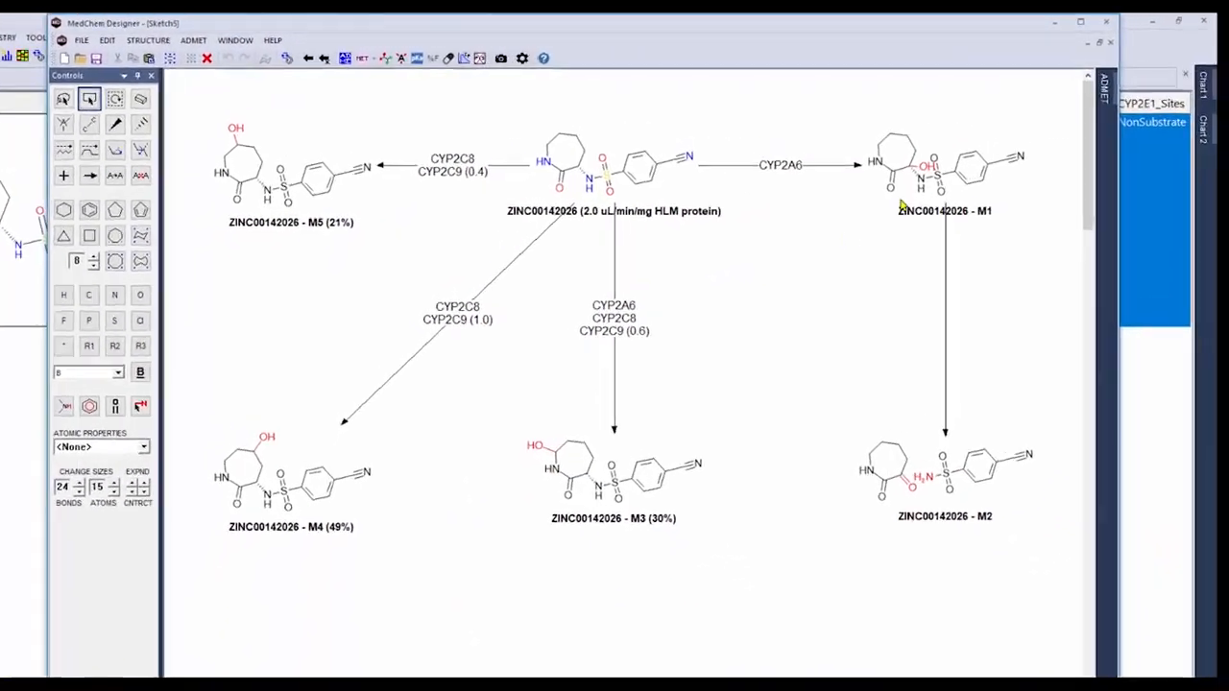
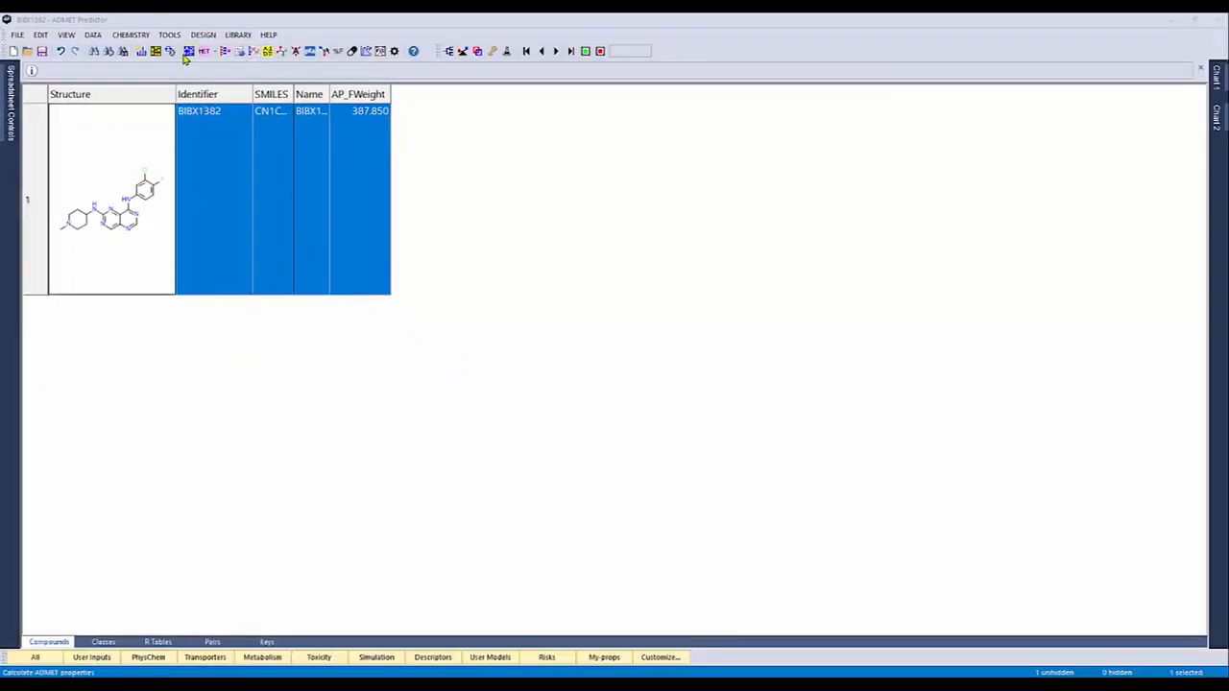
Calculate the ADMET properties of BIBX1382 and show its metabolism results in the spreadsheet
click(186, 54)
click(612, 475)
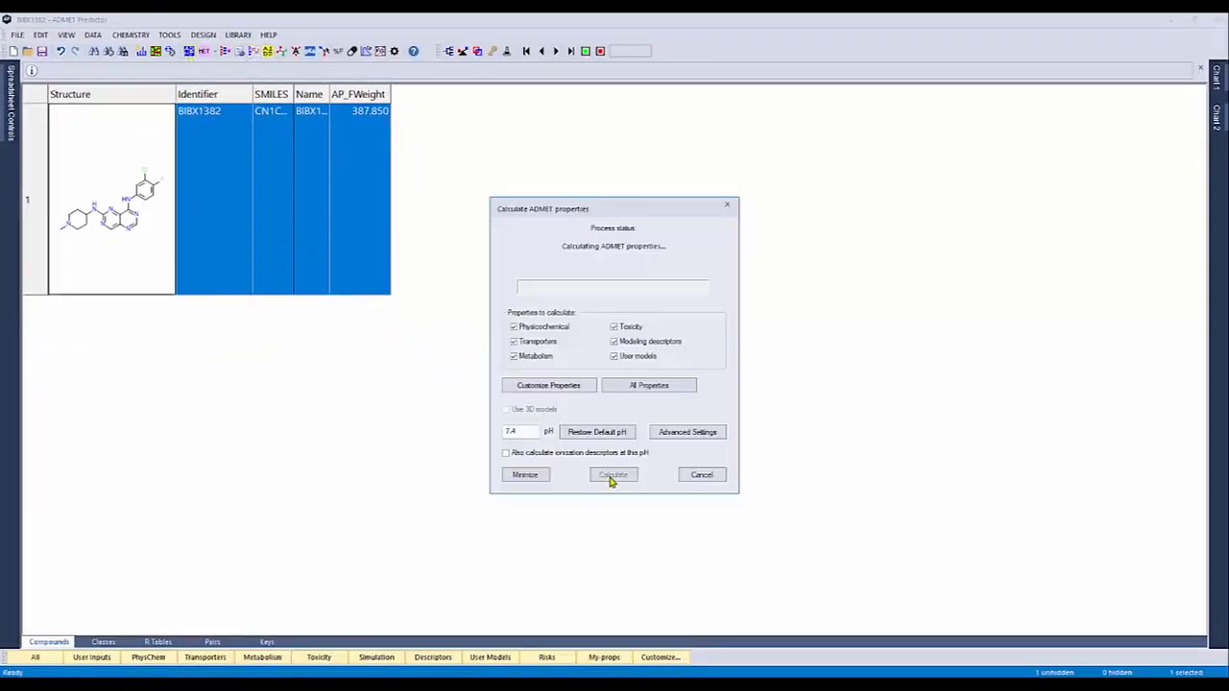
click(262, 657)
View the predicted AOX sites of metabolism on the BIBX1382 structure and close the atomic properties display
drag(266, 630, 1085, 621)
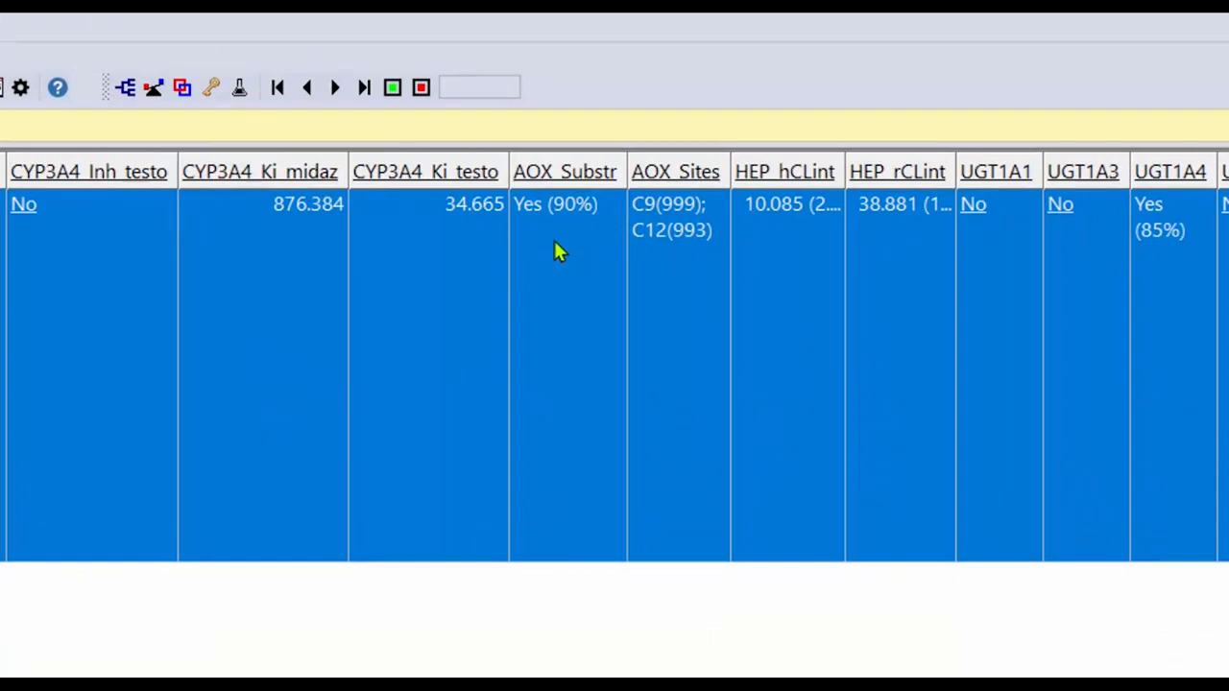
double_click(689, 306)
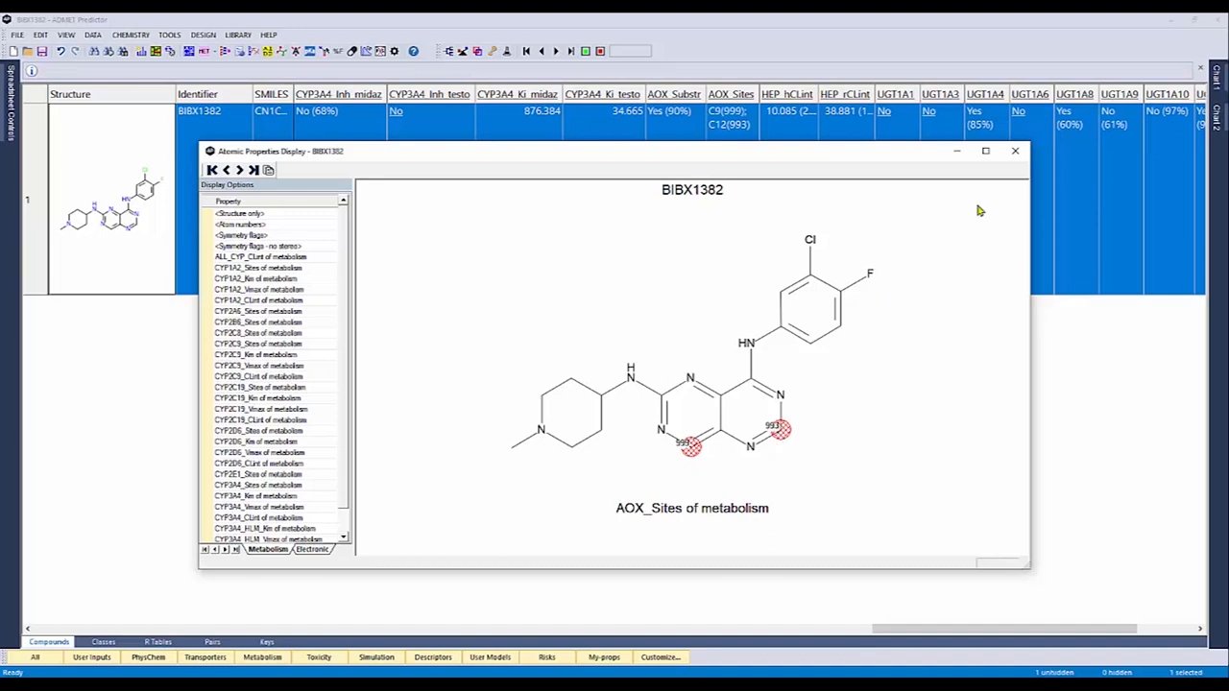
click(1015, 151)
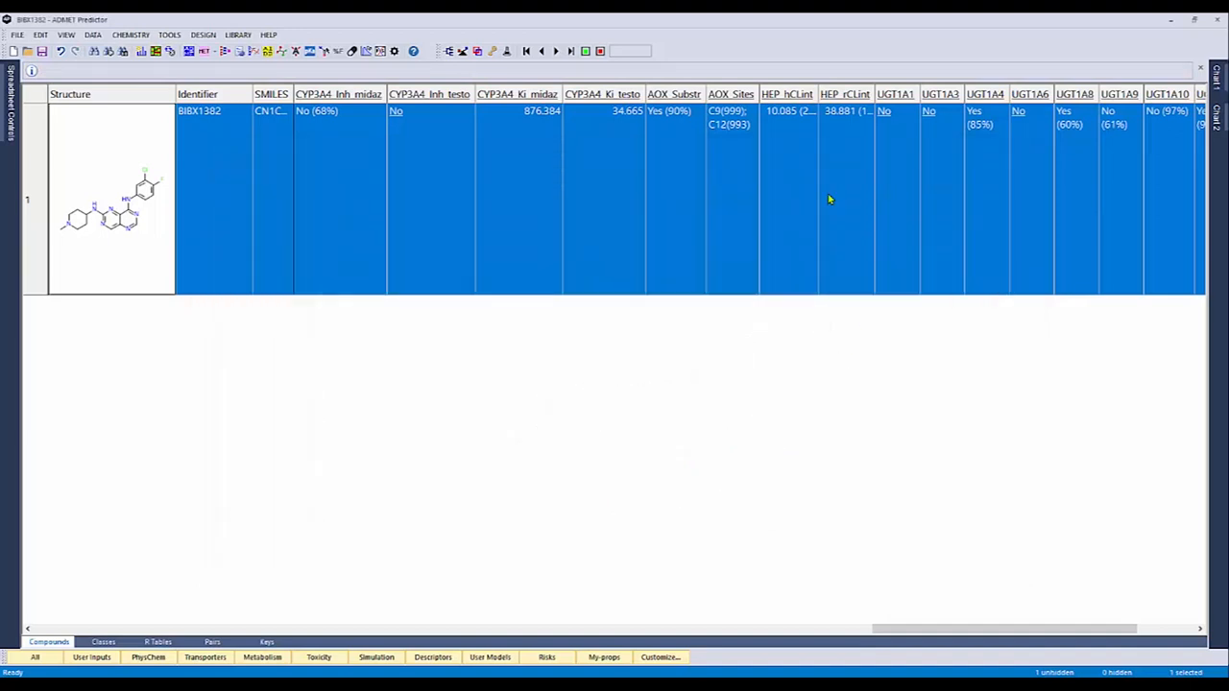
Open the BIBX1382 structure in MedChem Designer and bring up its metabolite prediction settings
double_click(80, 236)
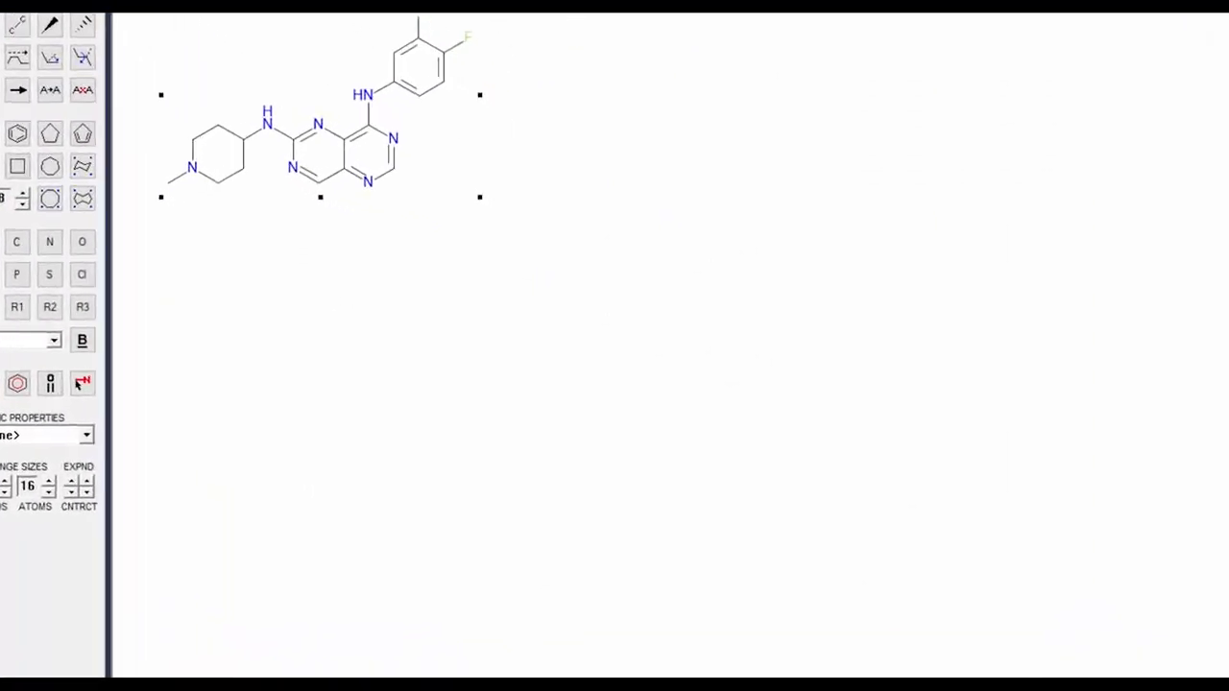
click(81, 383)
click(584, 122)
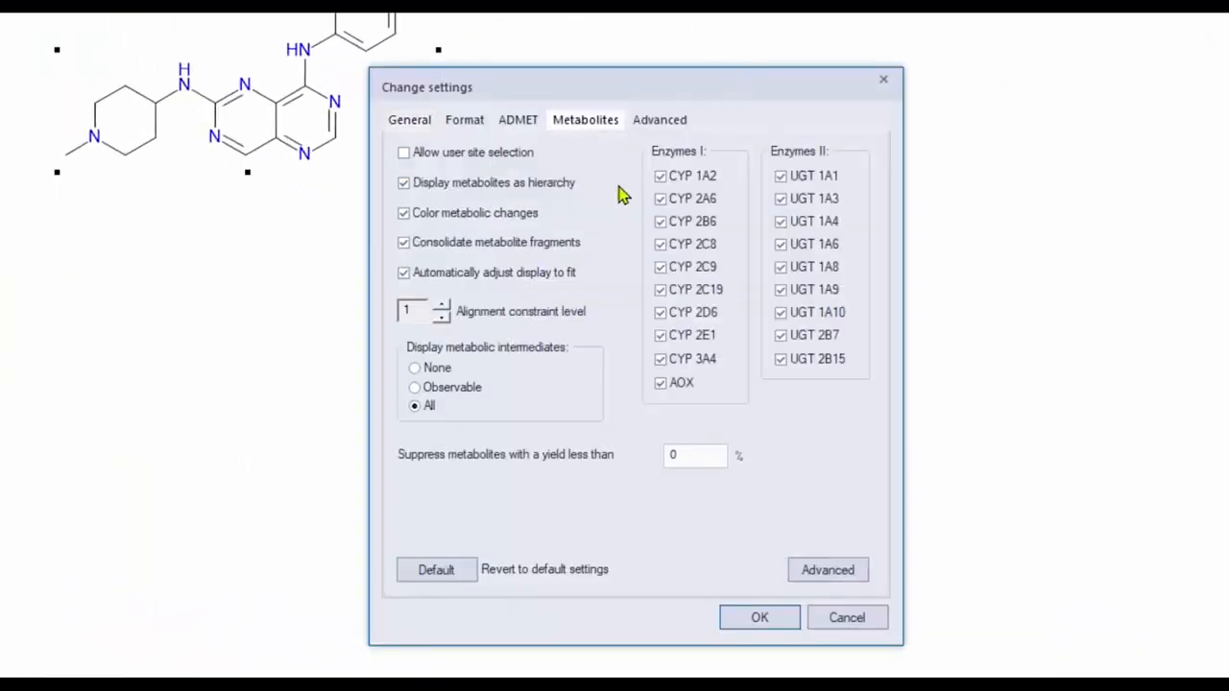
Exclude all nine CYP enzymes from metabolite prediction, keeping AOX as the only phase I enzyme, and generate the BIBX1382 metabolites
click(670, 177)
click(671, 199)
click(669, 223)
click(661, 267)
click(661, 244)
click(661, 289)
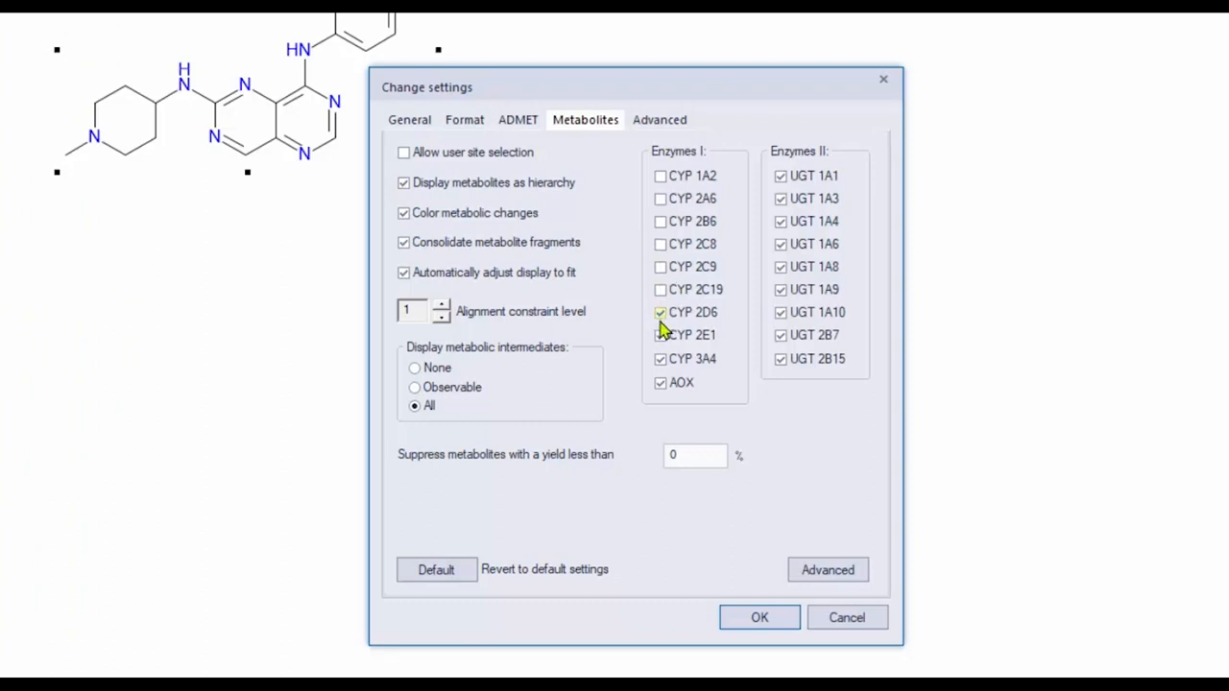
click(661, 315)
click(663, 336)
click(663, 359)
click(749, 622)
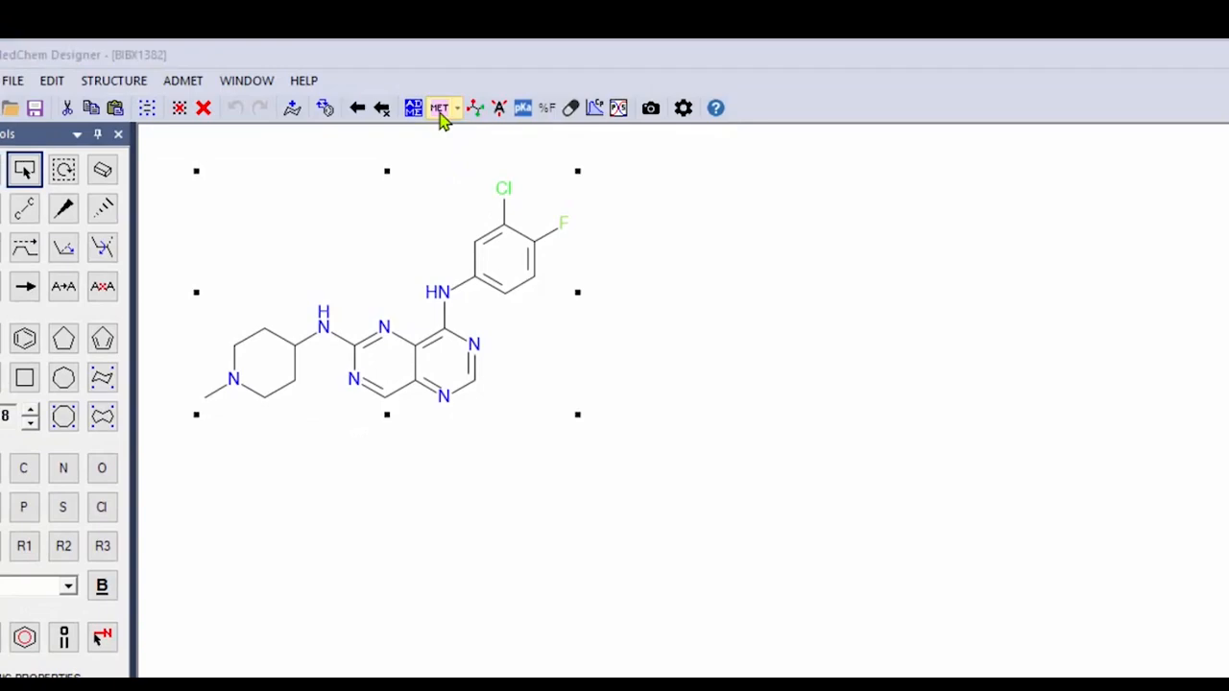
click(440, 109)
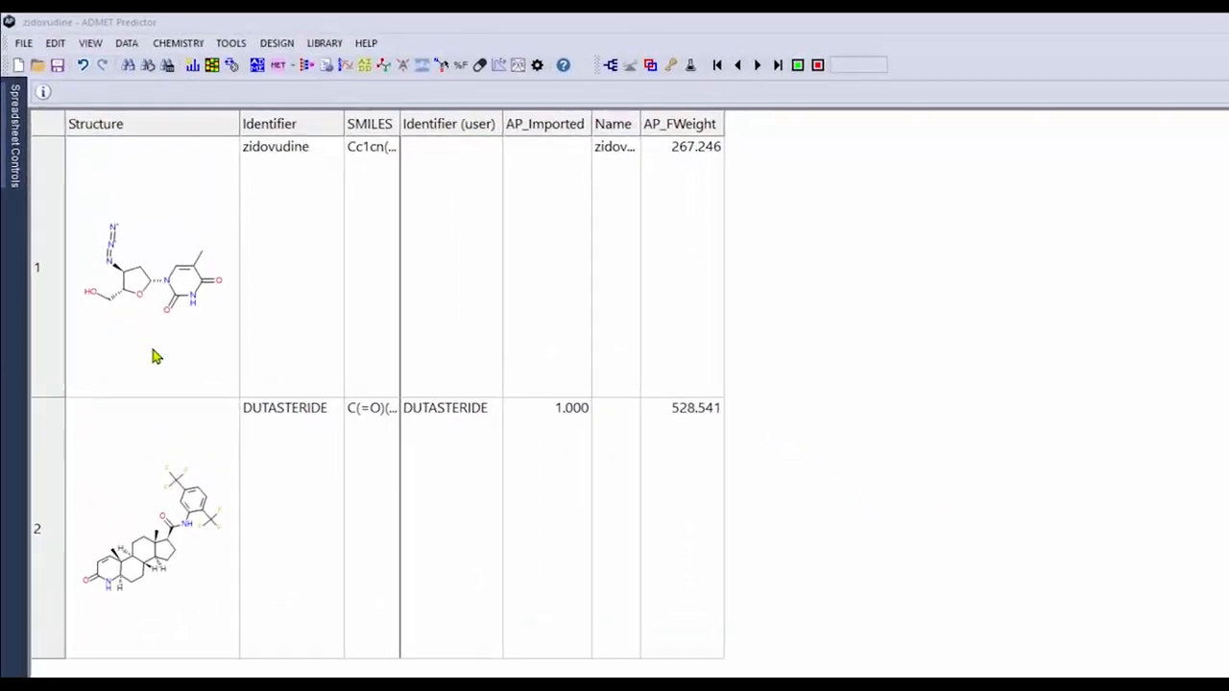
Calculate the metabolism properties of zidovudine and dutasteride in ADMET Predictor
click(257, 65)
click(835, 643)
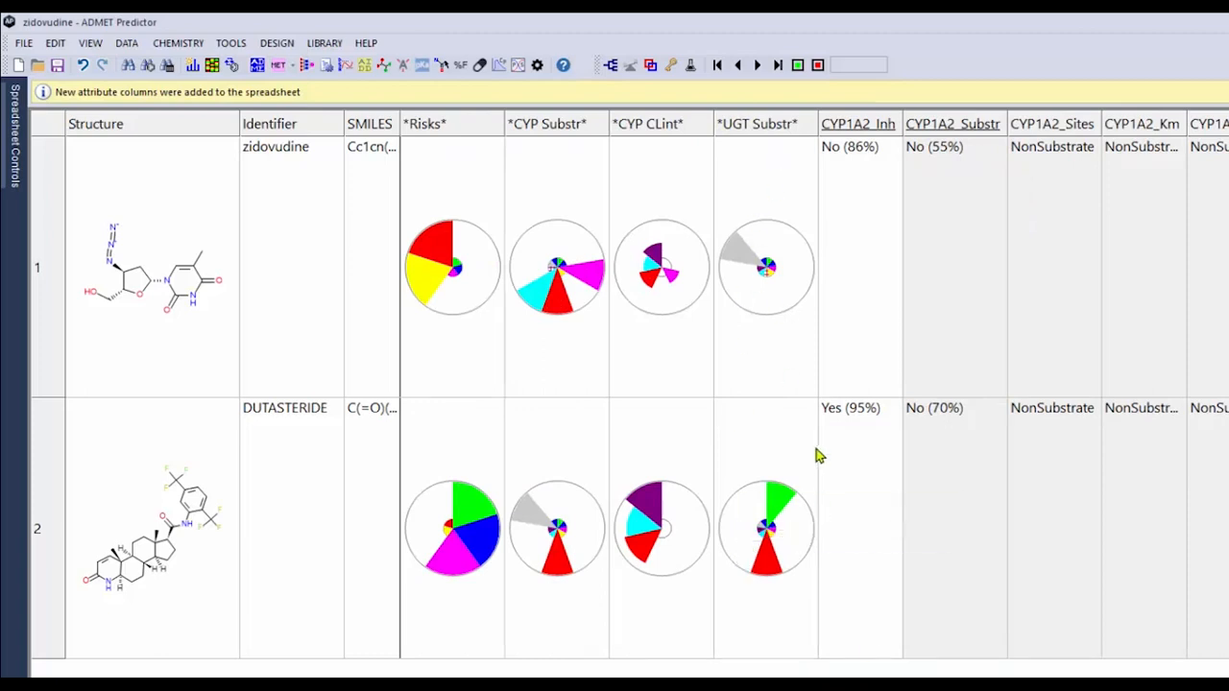
mouse_move(737, 254)
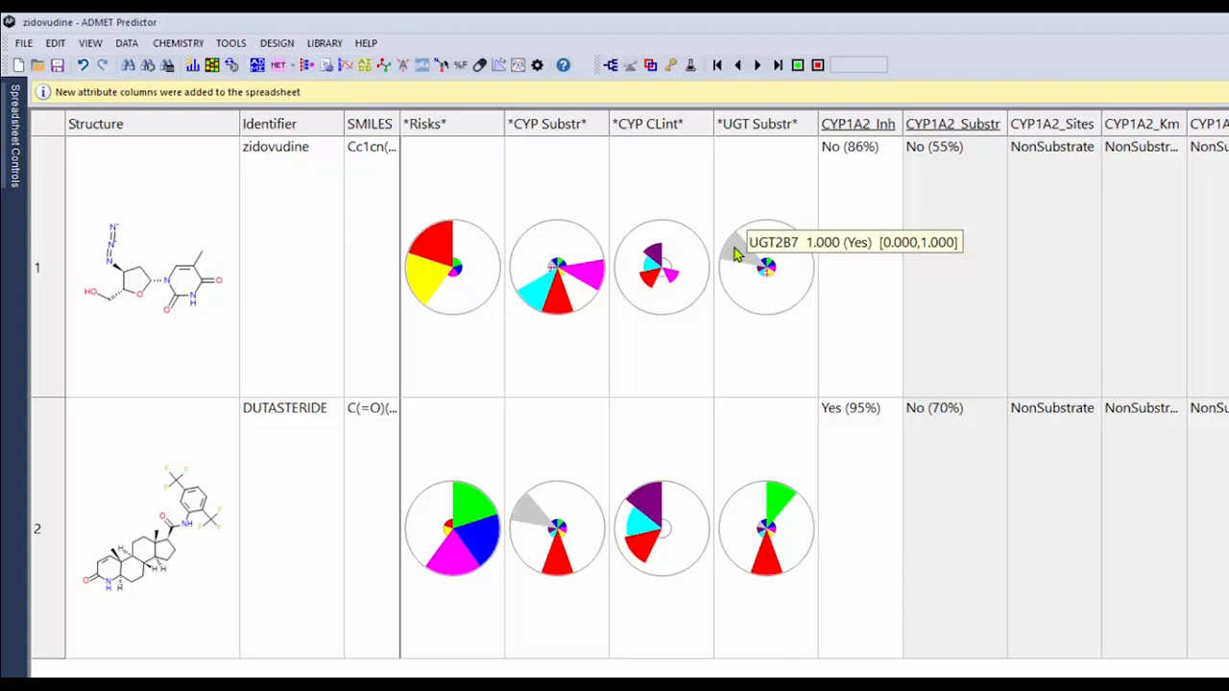
Open the zidovudine structure in MedChem Designer and generate its UGT metabolites
click(176, 342)
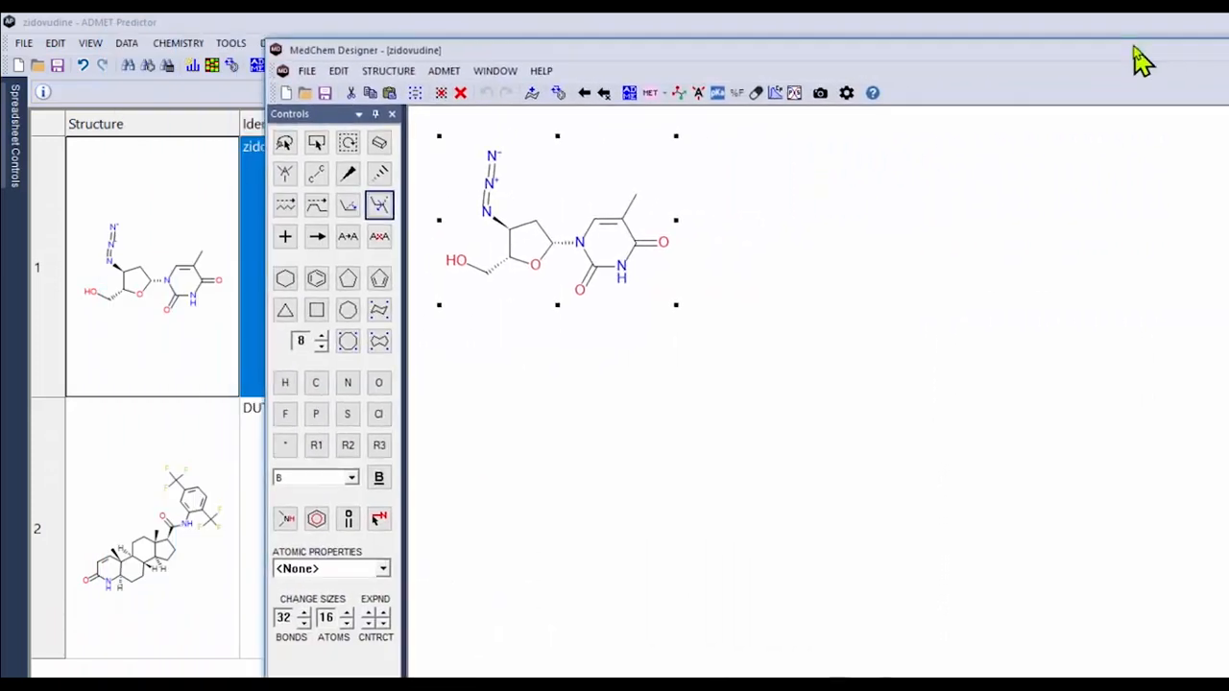
click(664, 96)
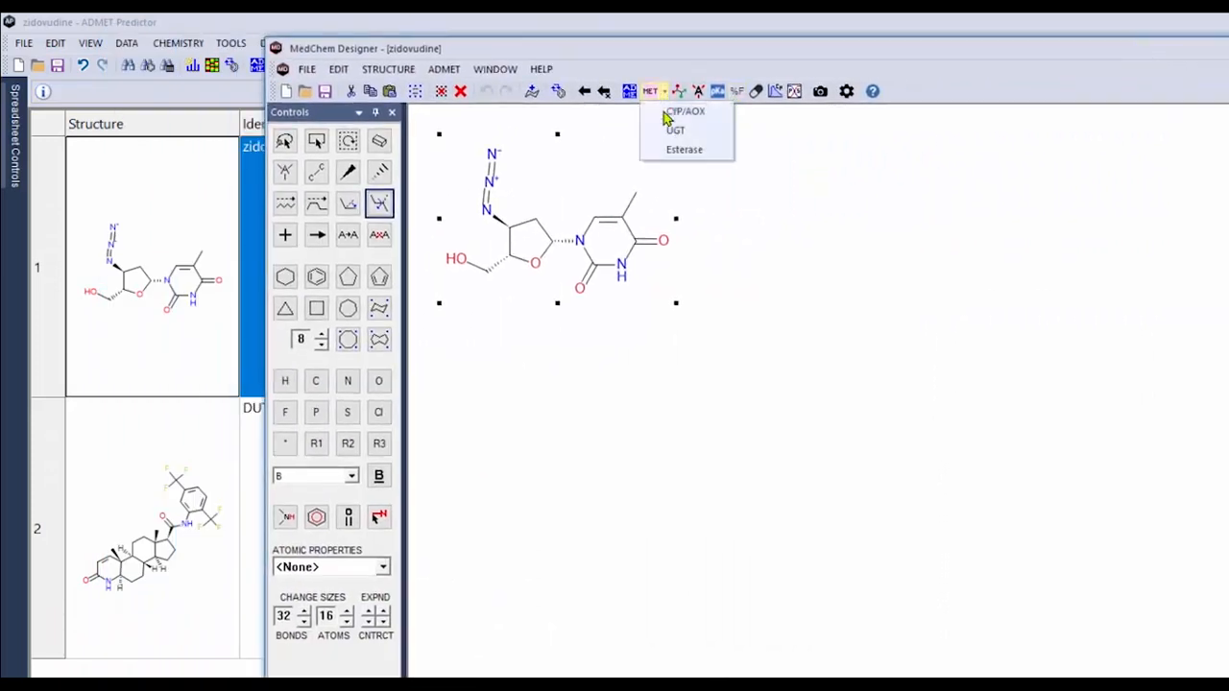
click(675, 131)
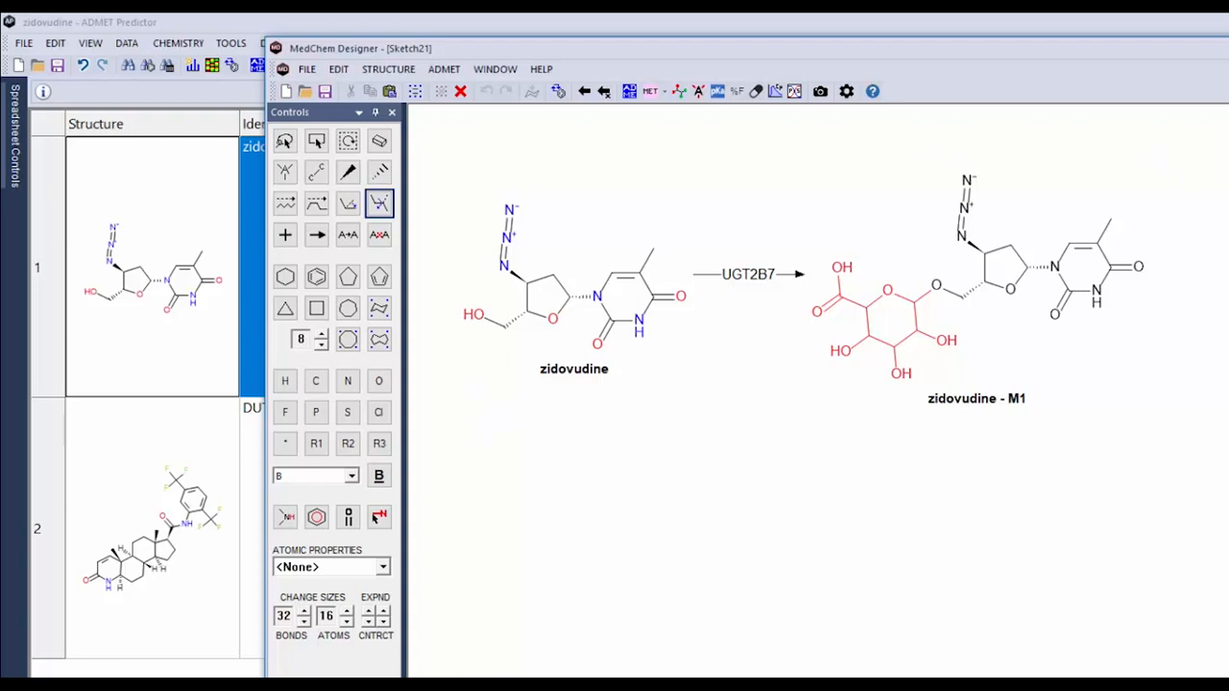
Close MedChem Designer without saving the zidovudine sketches
key(alt+F4)
click(876, 533)
click(859, 537)
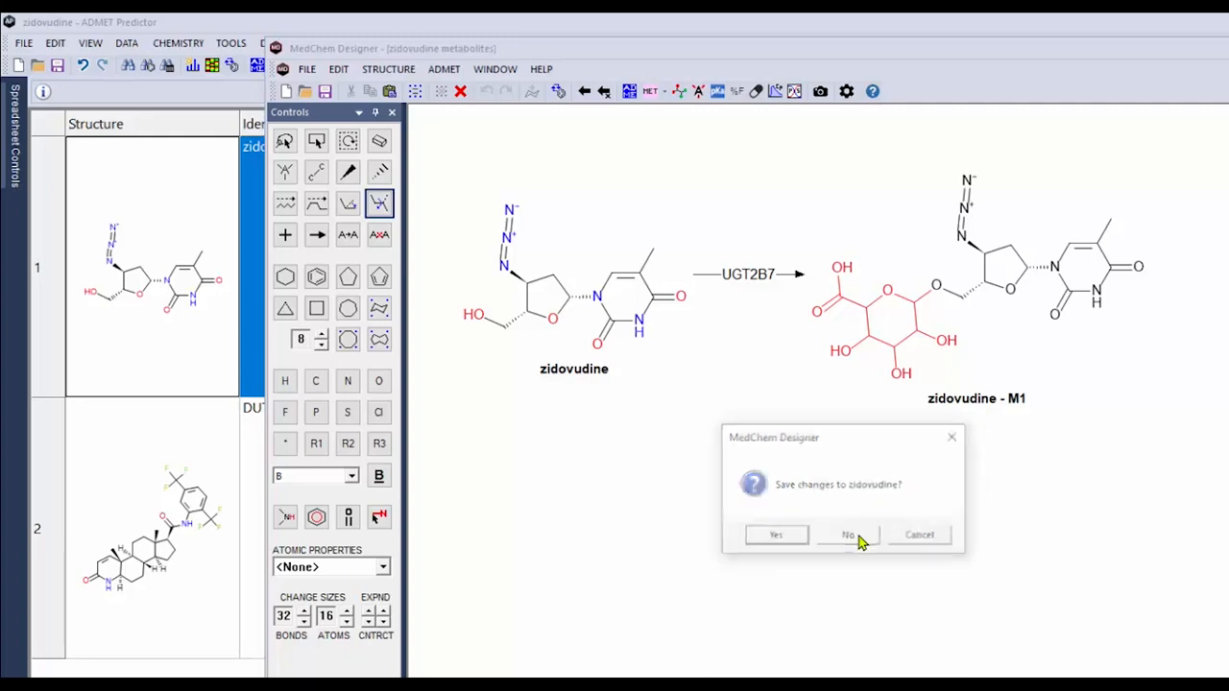
click(859, 537)
Generate the UGT metabolites of dutasteride in MedChem Designer and return to the spreadsheet's UGT substrate charts
double_click(201, 578)
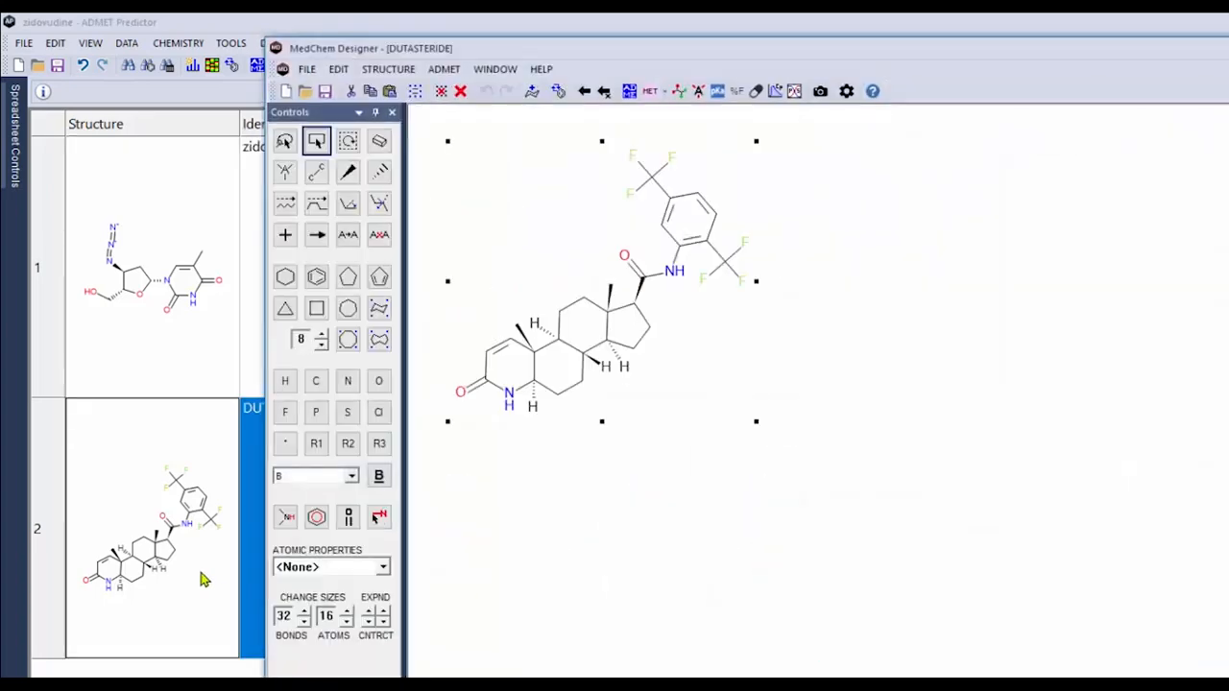
click(663, 92)
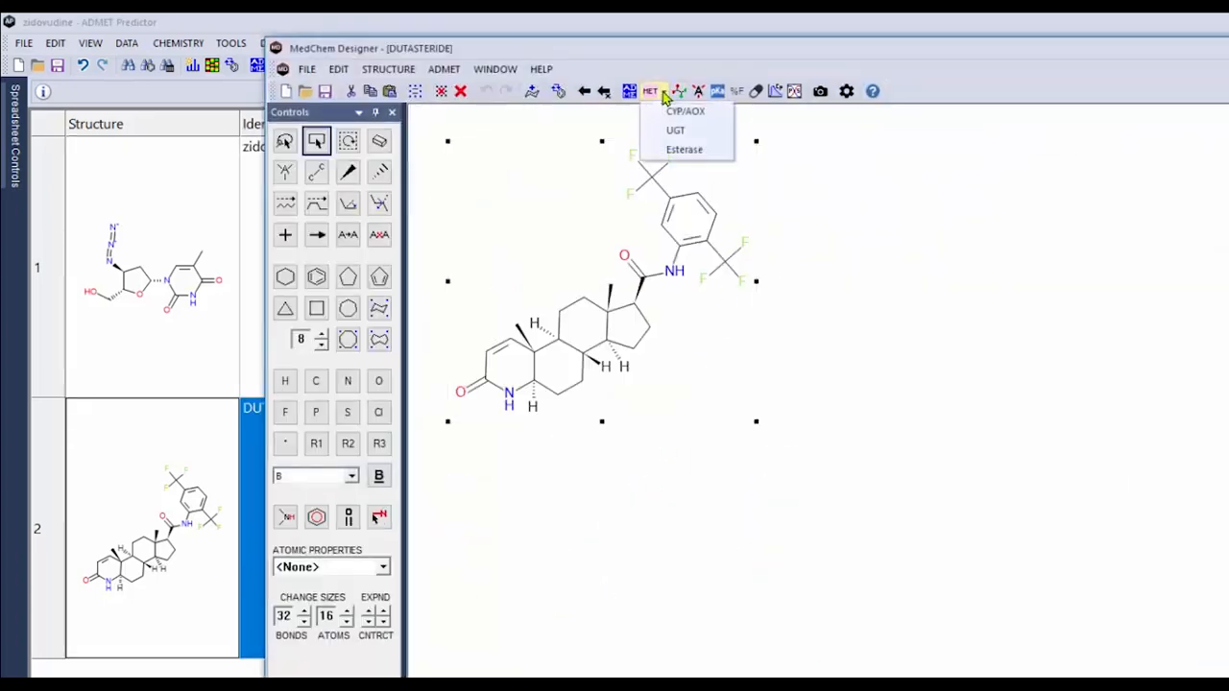
click(678, 132)
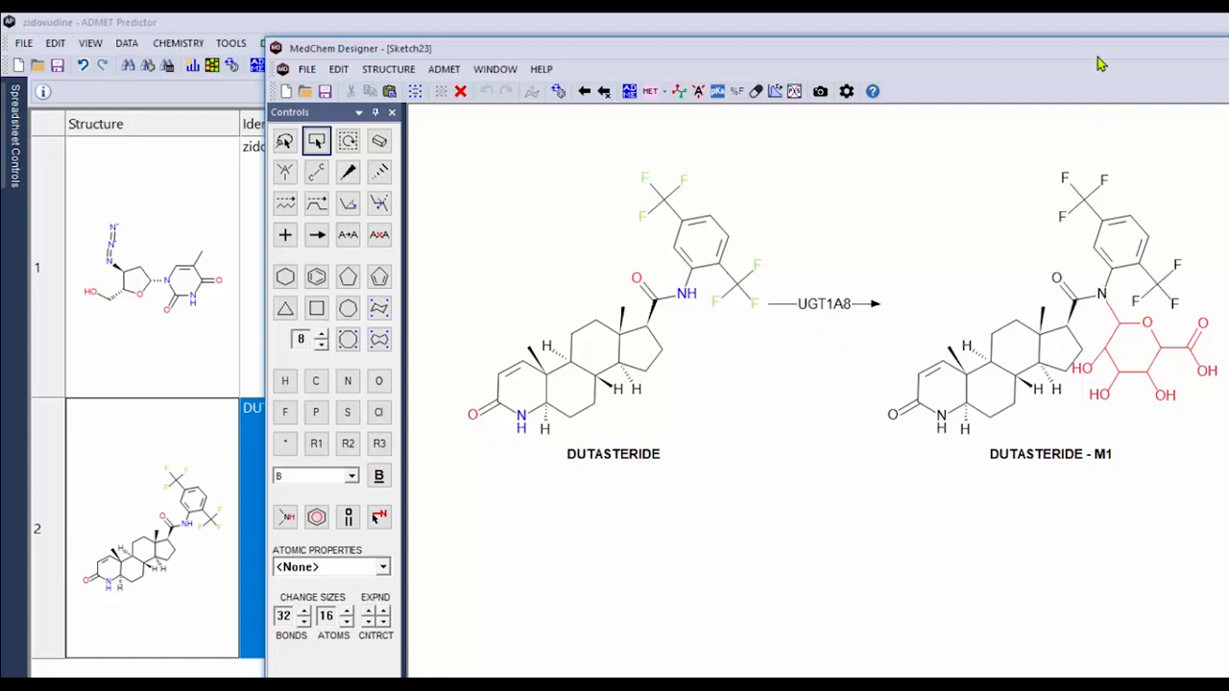
drag(1097, 48, 1039, 686)
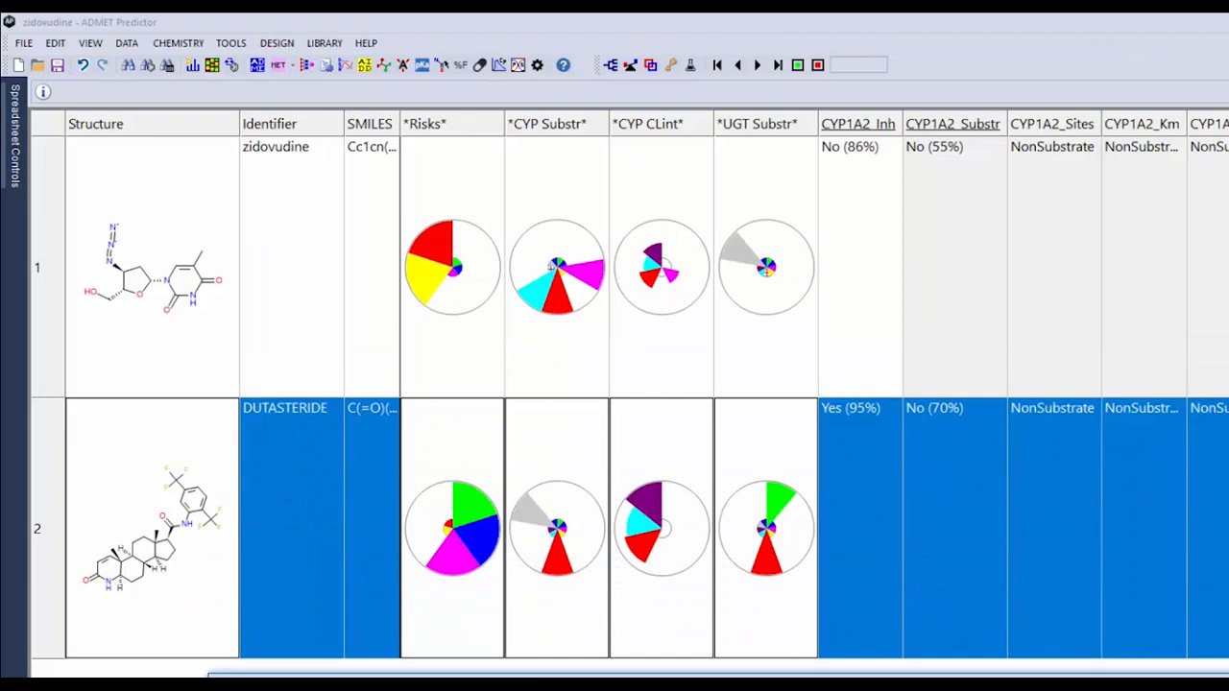
mouse_move(778, 523)
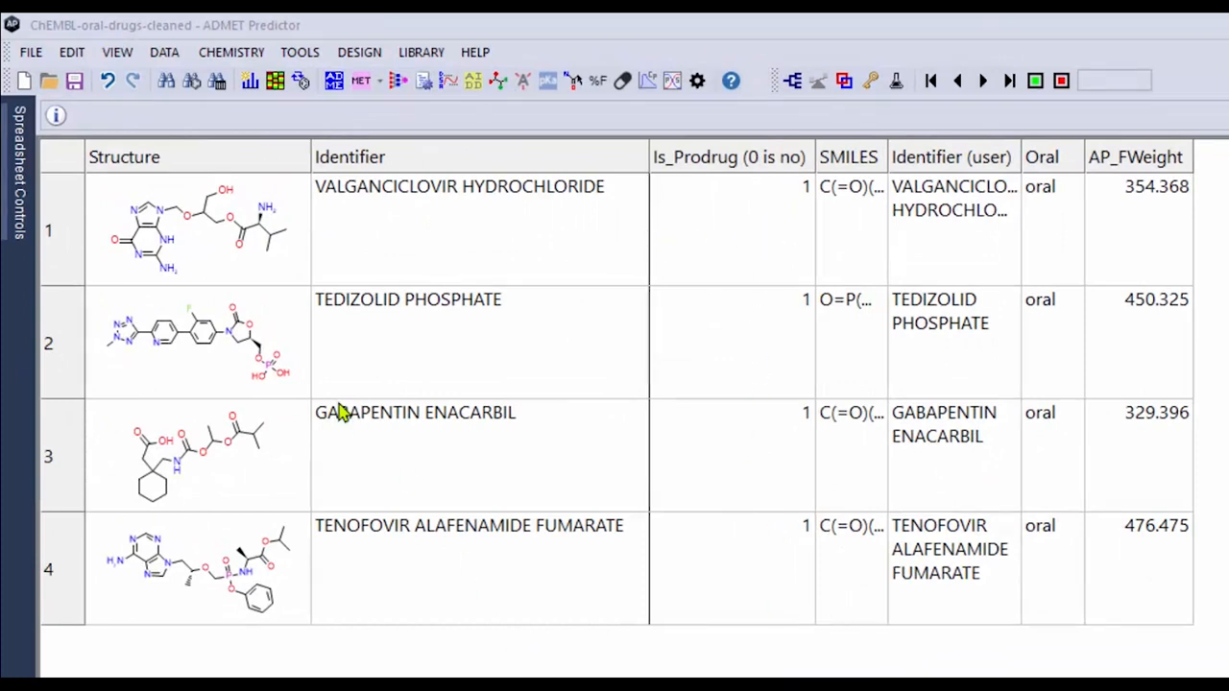
Generate the esterase metabolites of valganciclovir hydrochloride in MedChem Designer and close the open sketches without saving
double_click(215, 265)
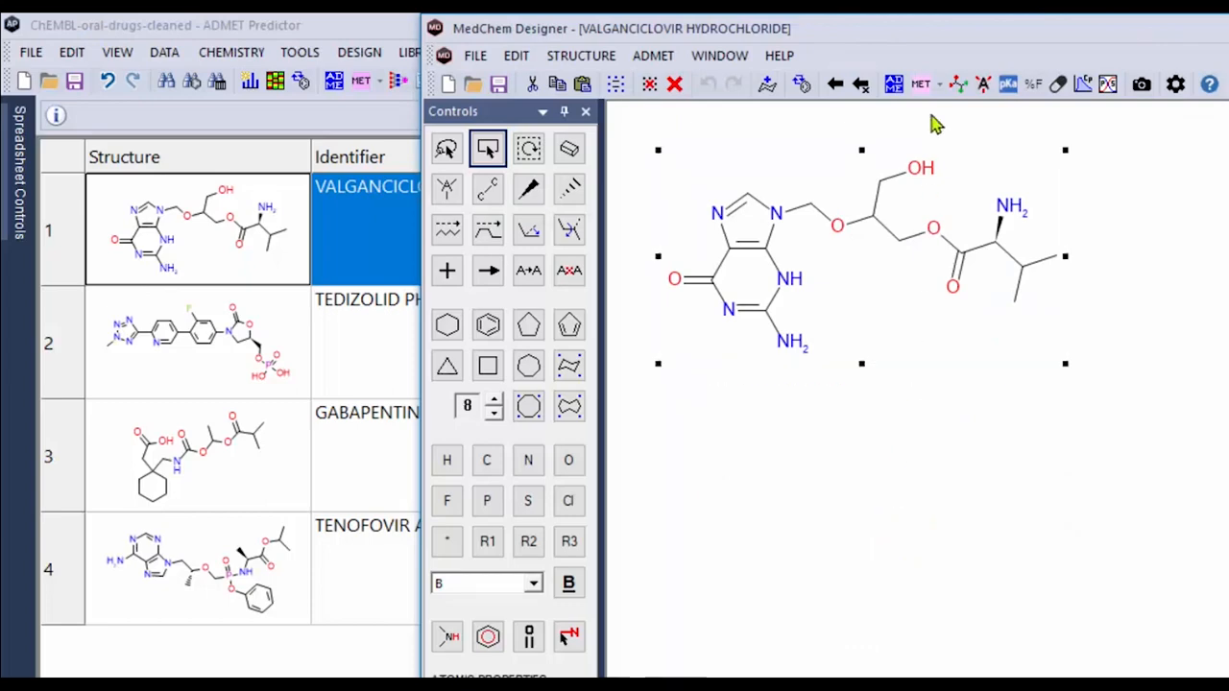
click(940, 86)
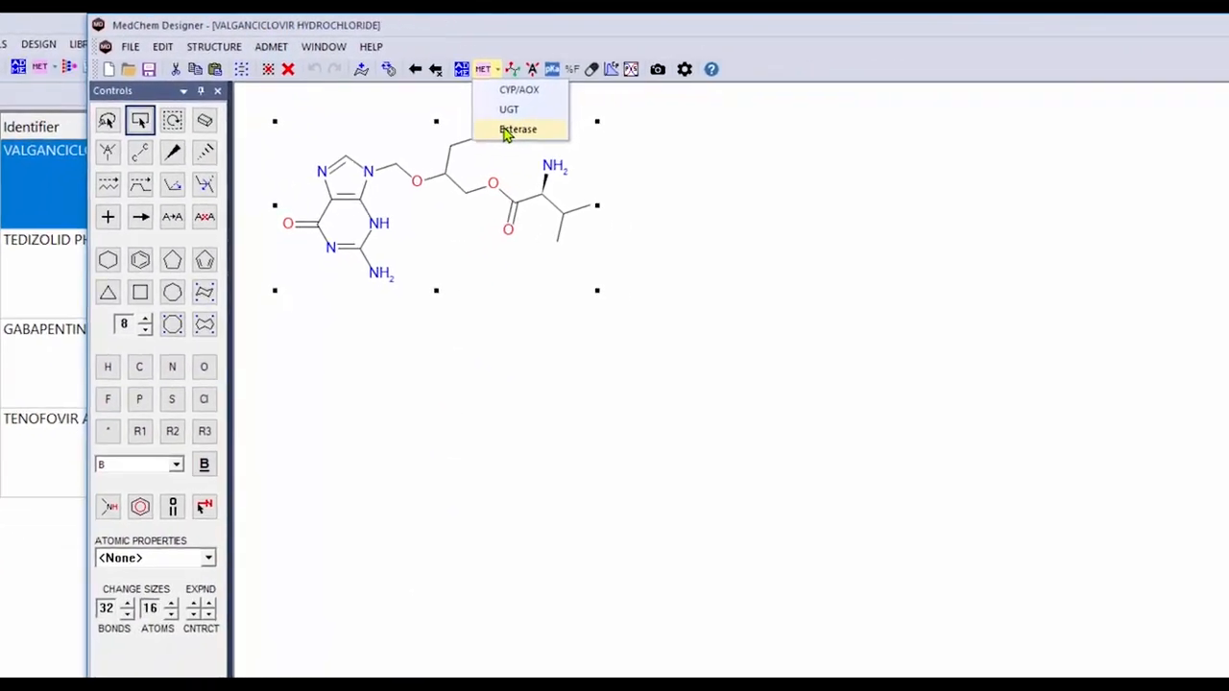
click(951, 161)
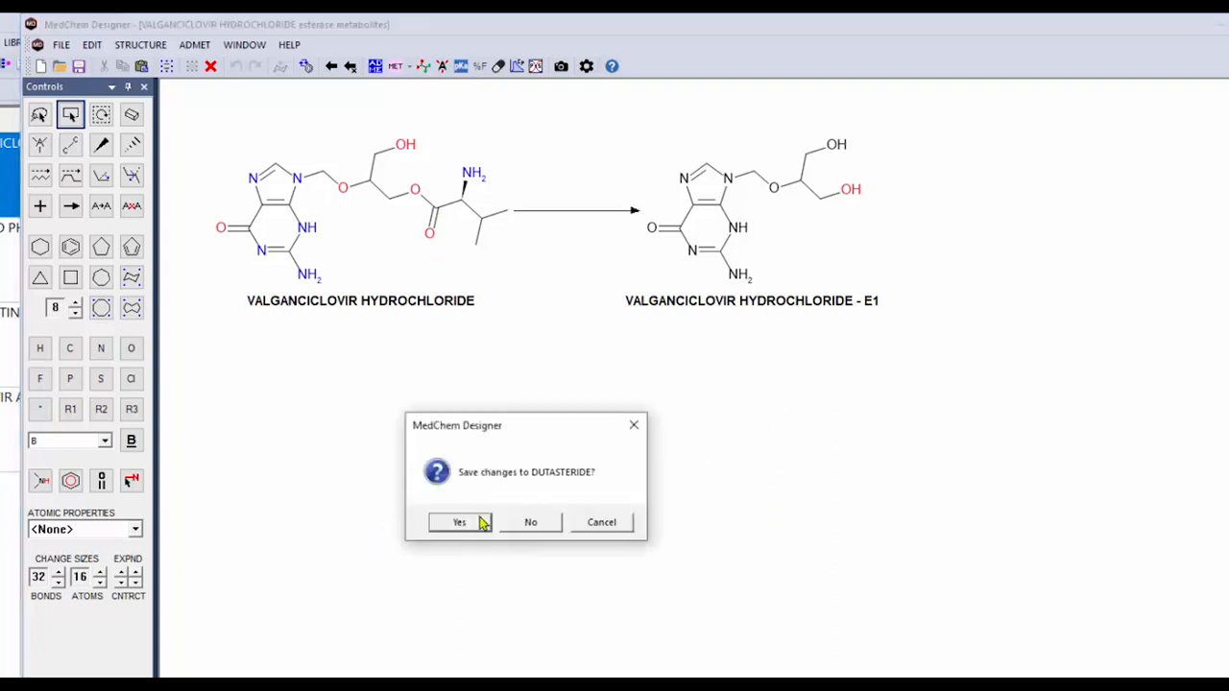
click(531, 525)
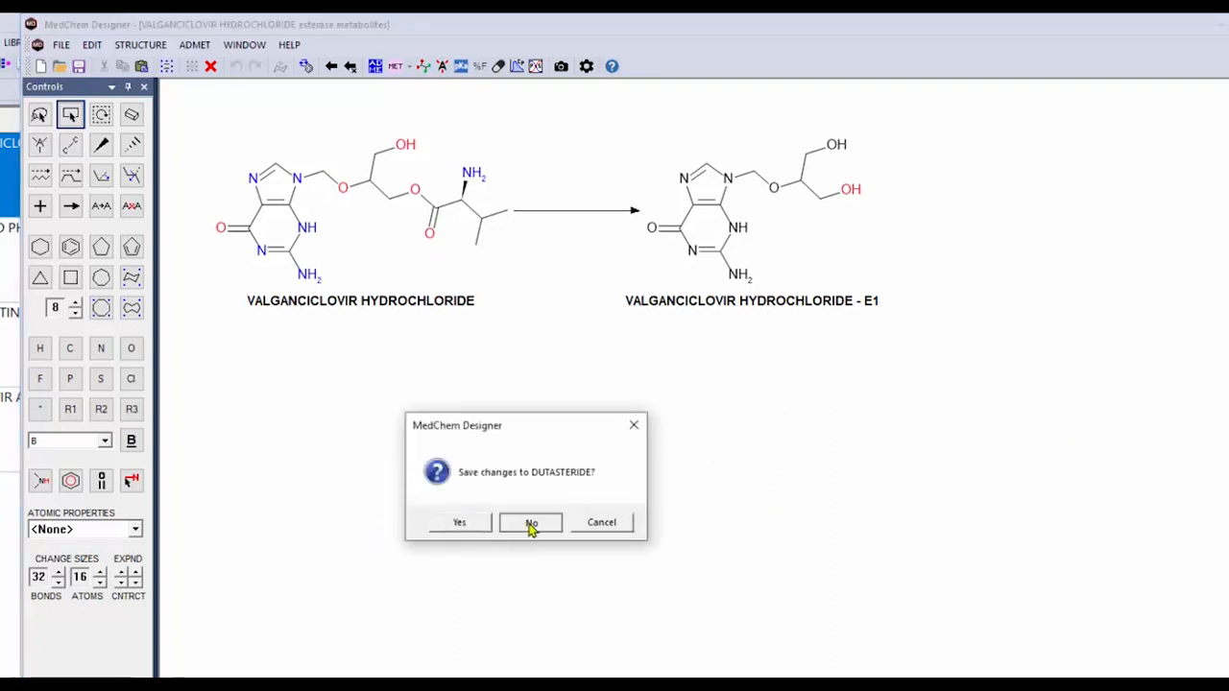
click(562, 522)
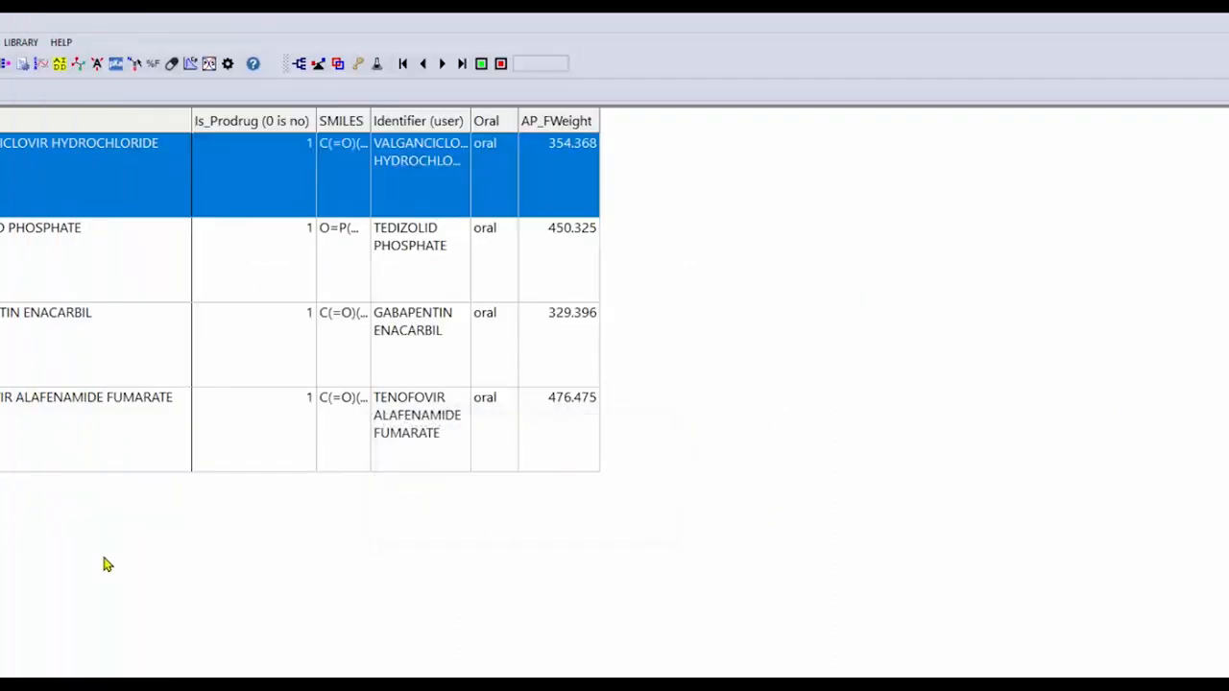
Open the tedizolid phosphate structure in MedChem Designer and generate its esterase metabolites
click(8, 311)
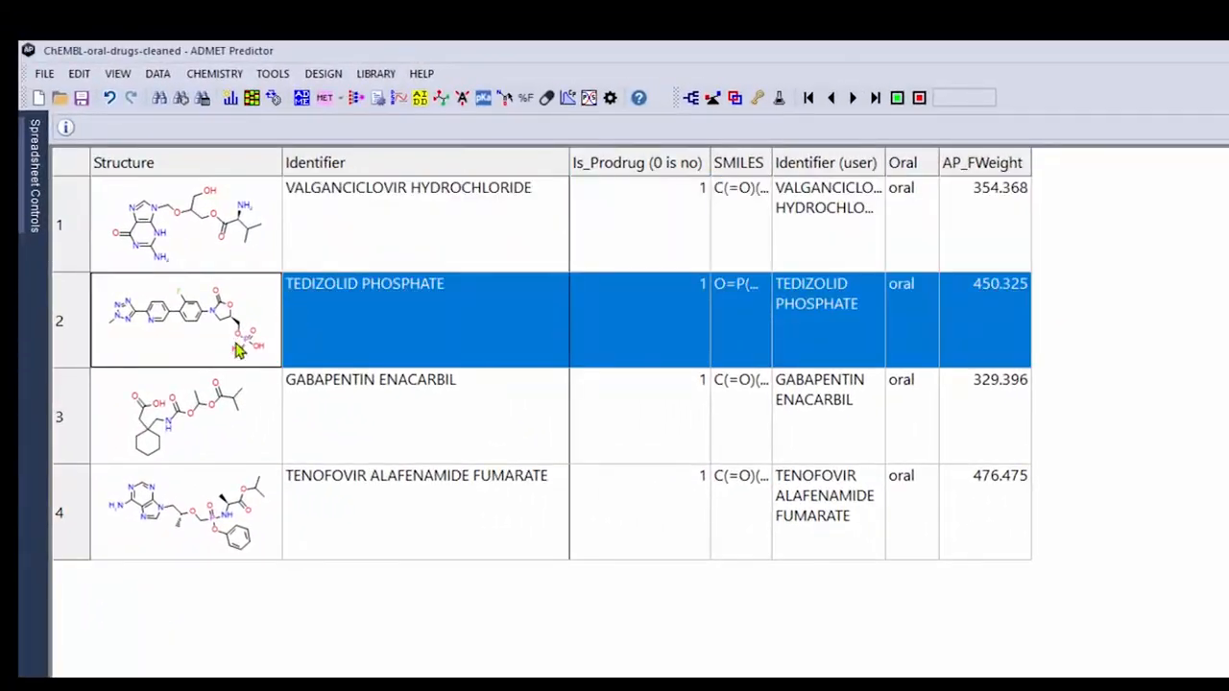
double_click(184, 345)
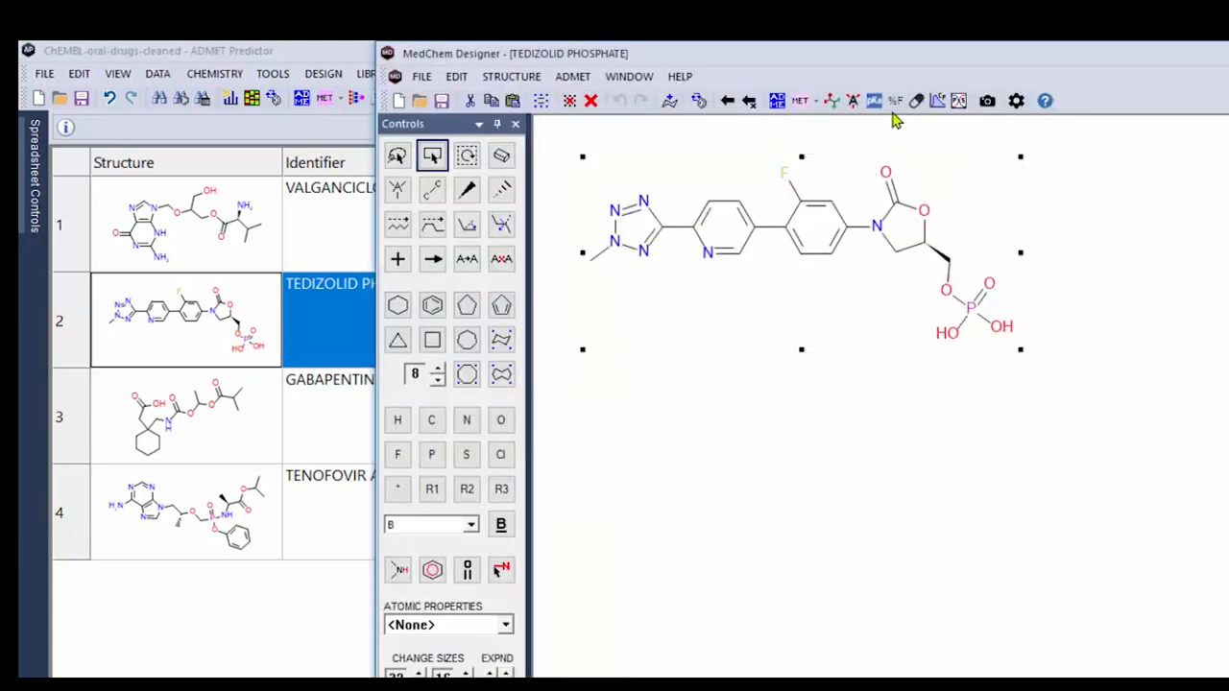
click(816, 104)
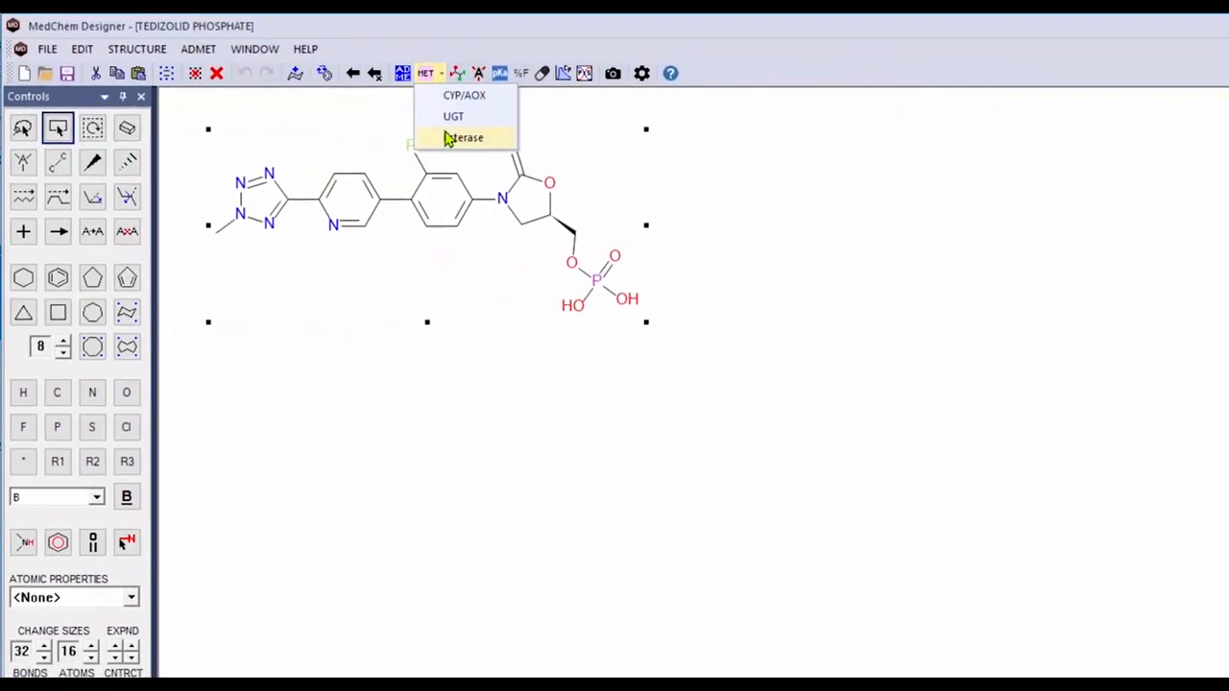
click(448, 138)
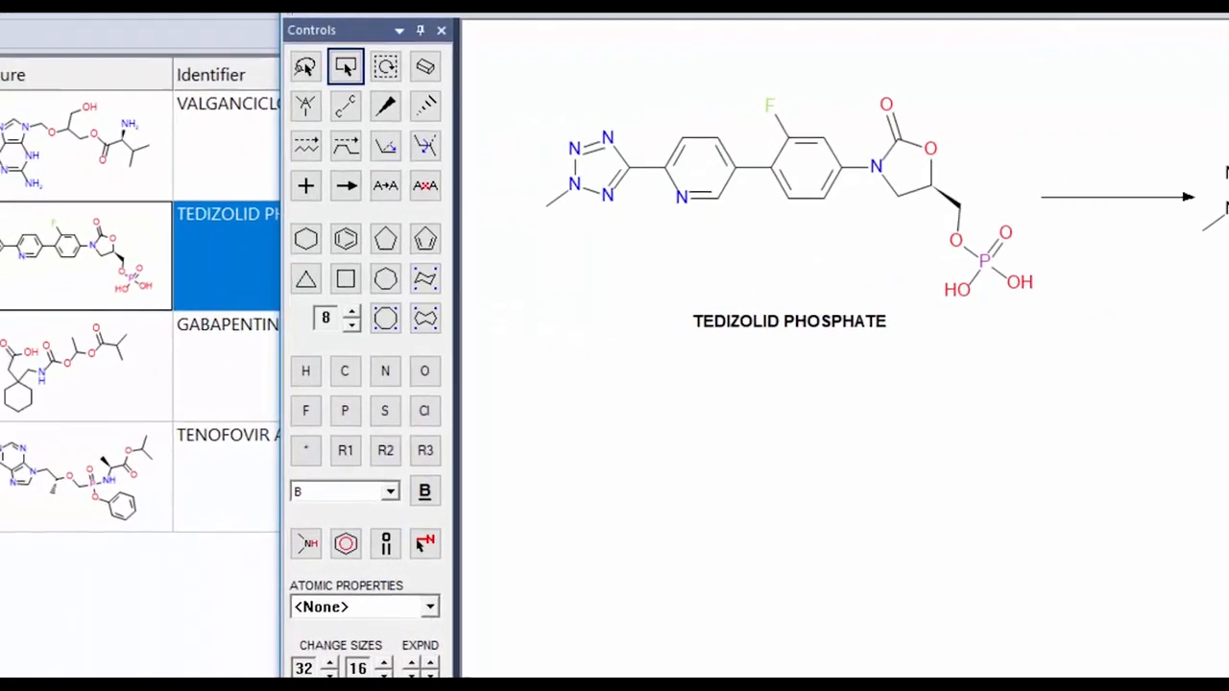
Generate the esterase metabolites of gabapentin enacarbil in MedChem Designer and close its sketches
click(248, 395)
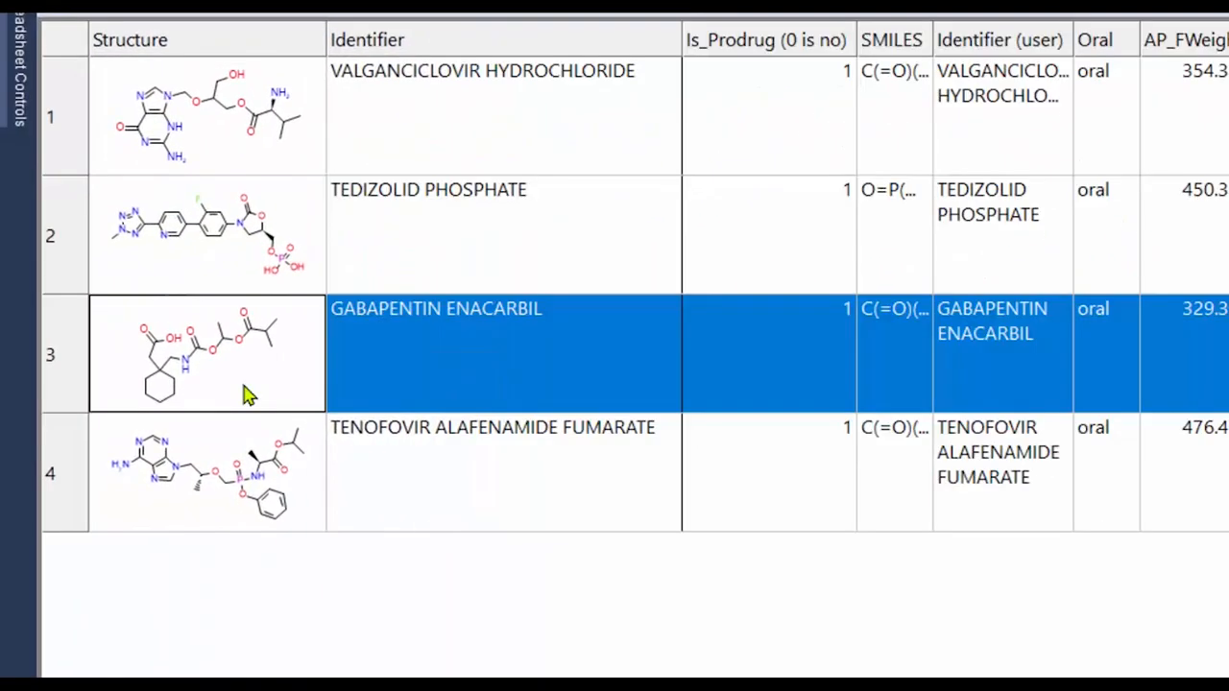
double_click(248, 394)
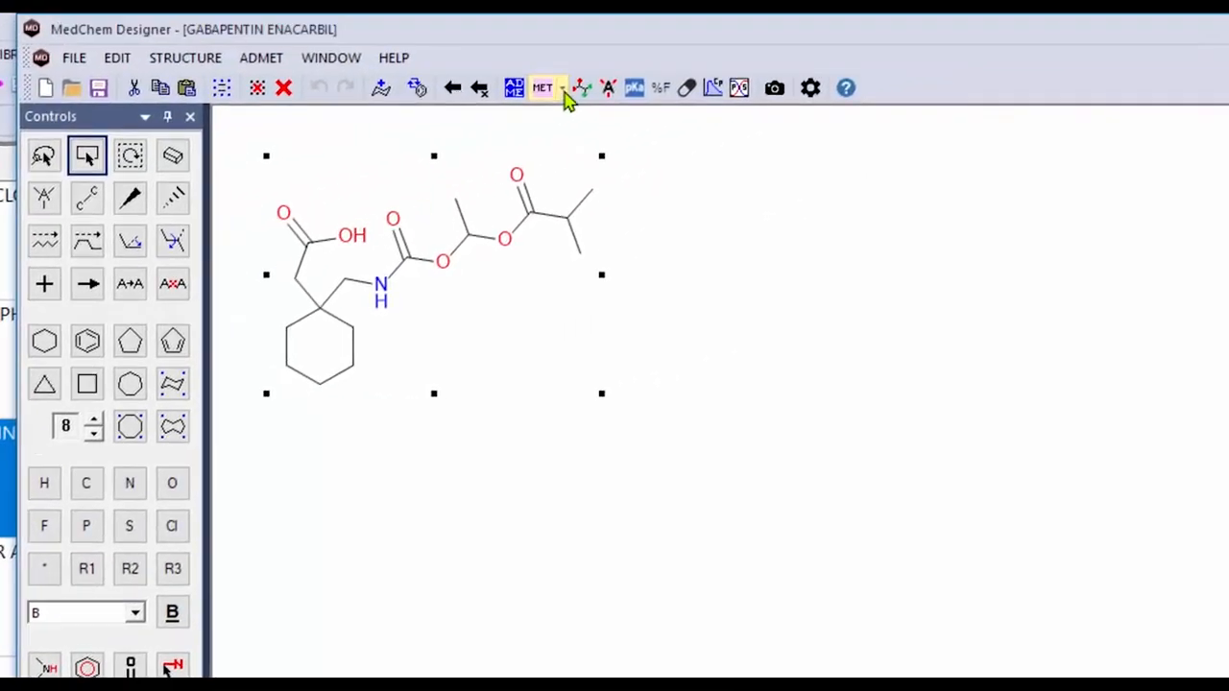
click(774, 26)
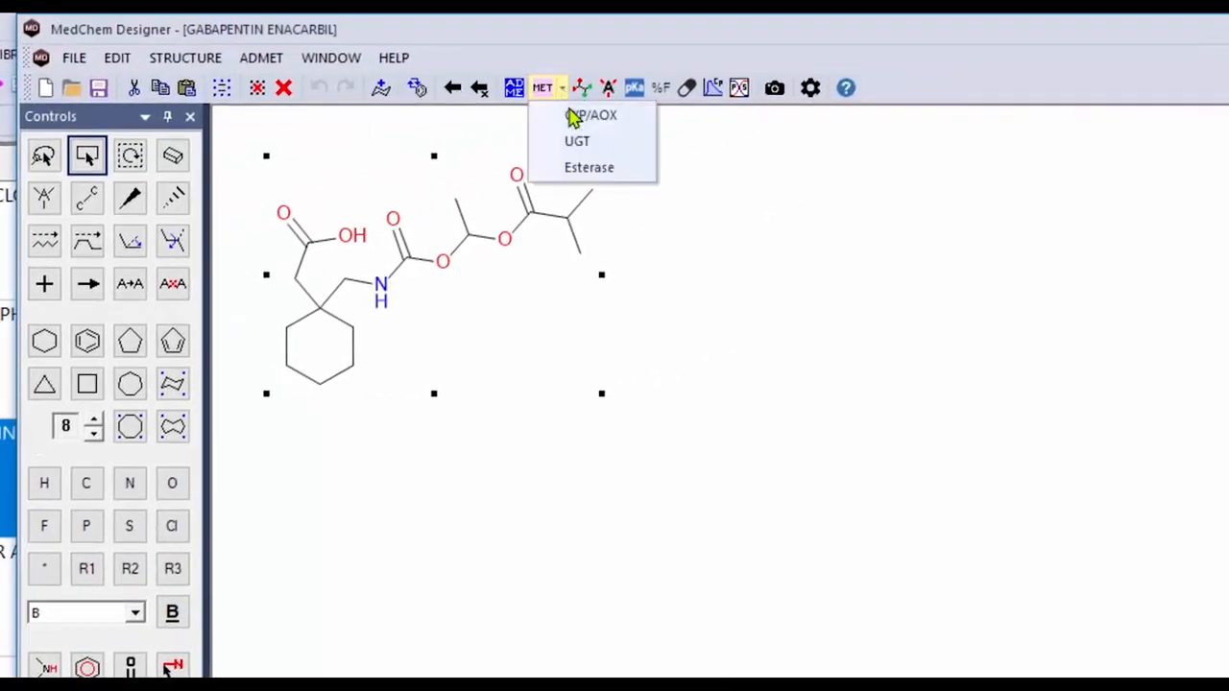
click(584, 173)
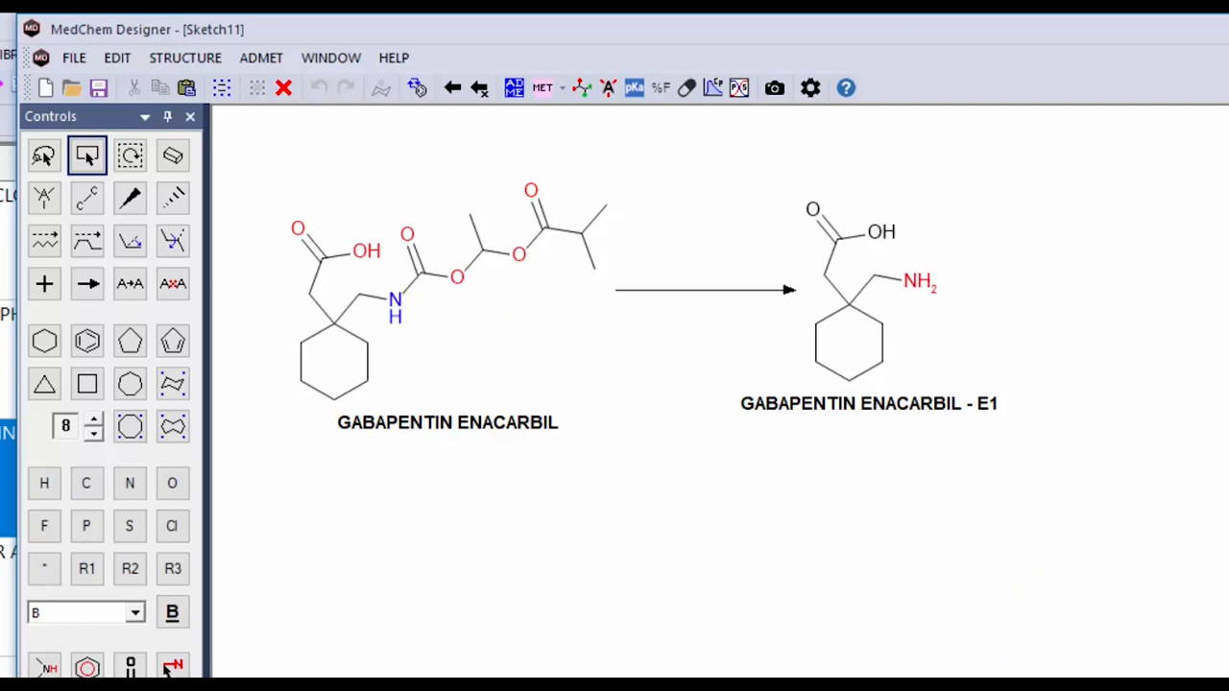
key(ctrl+F4)
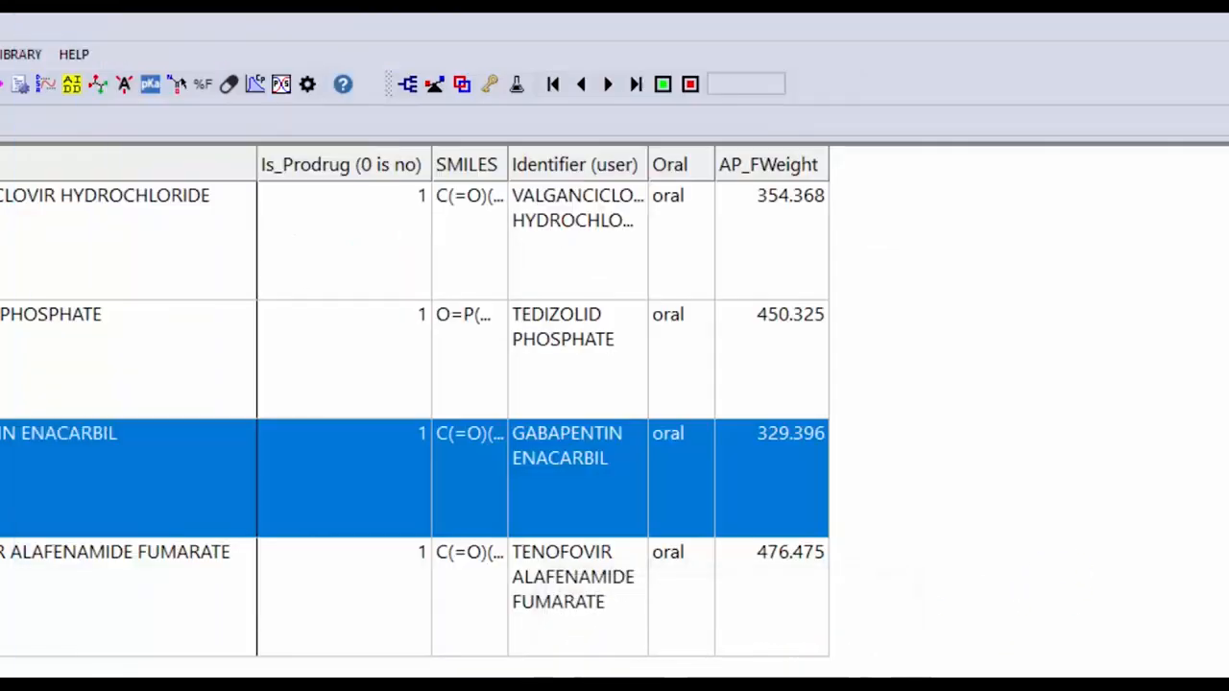
Open the tenofovir alafenamide fumarate structure in MedChem Designer and generate its esterase metabolites
double_click(5, 596)
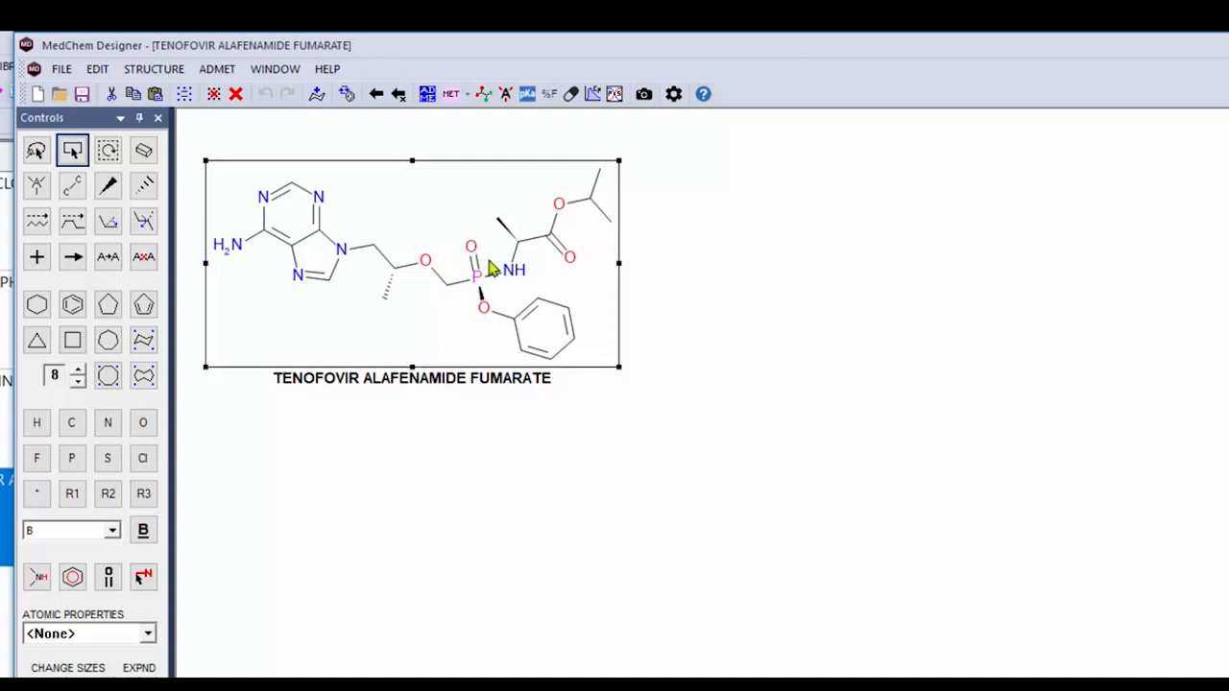
click(468, 94)
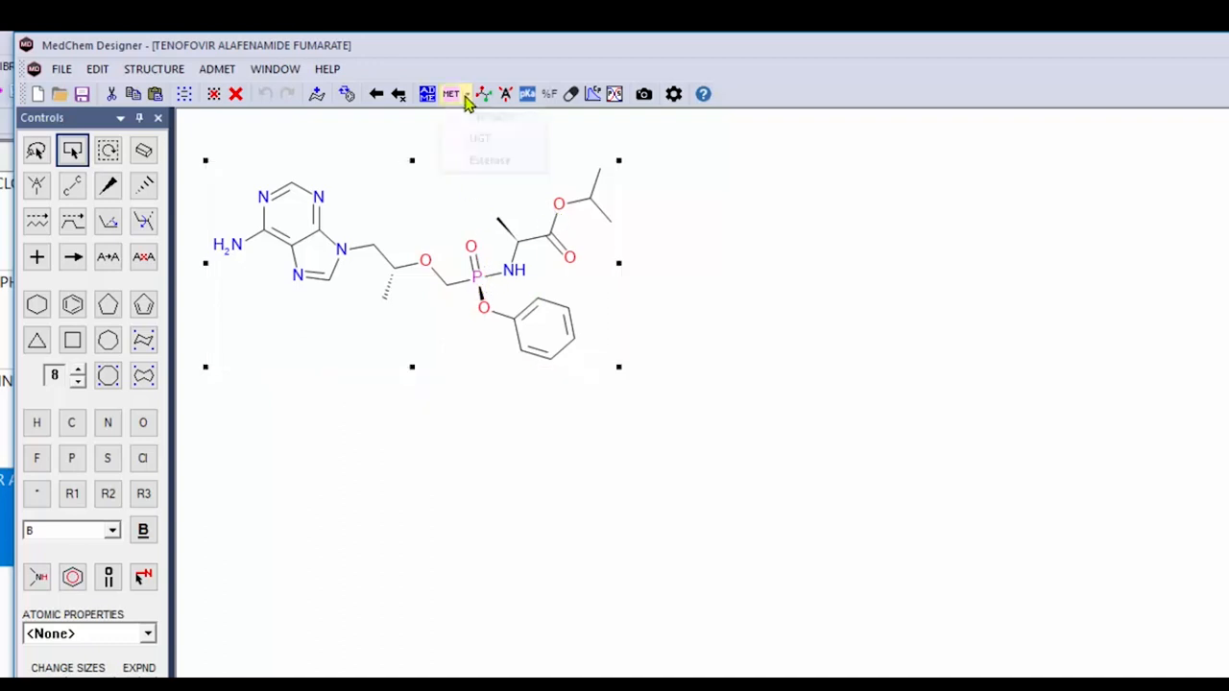
click(486, 162)
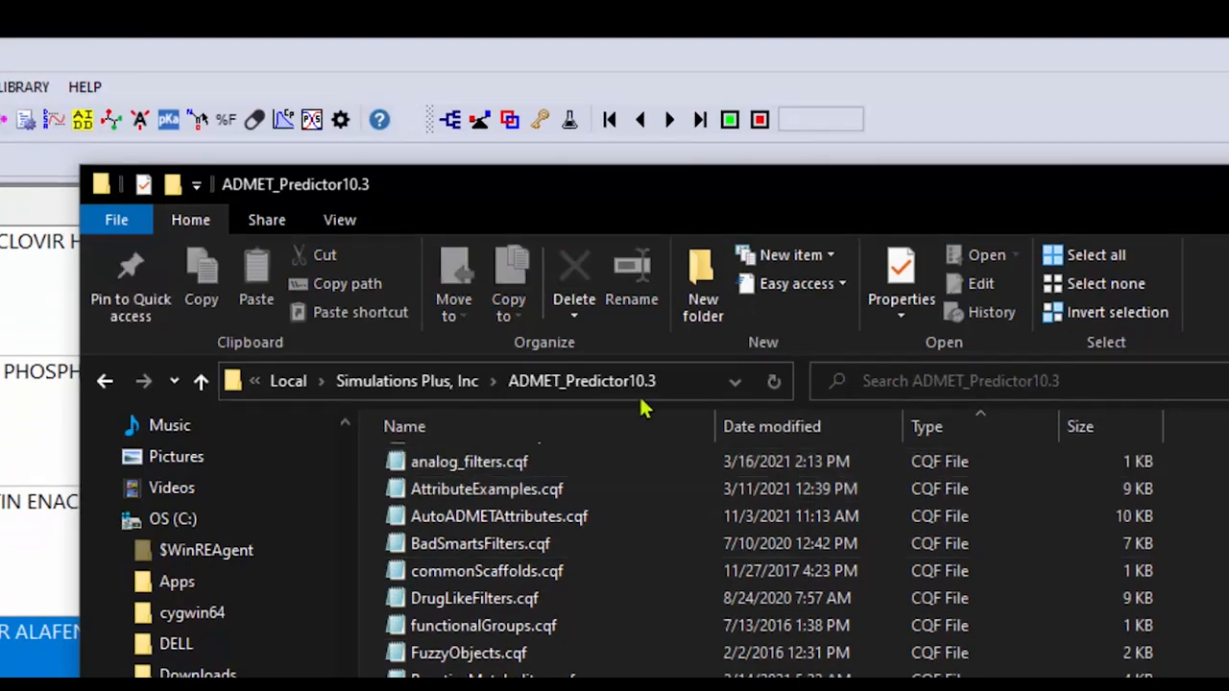
Open metabolitePrediction.crf from the ADMET_Predictor10.3 folder in Notepad++ to examine its metabolite generation rules, and return to the folder
click(678, 383)
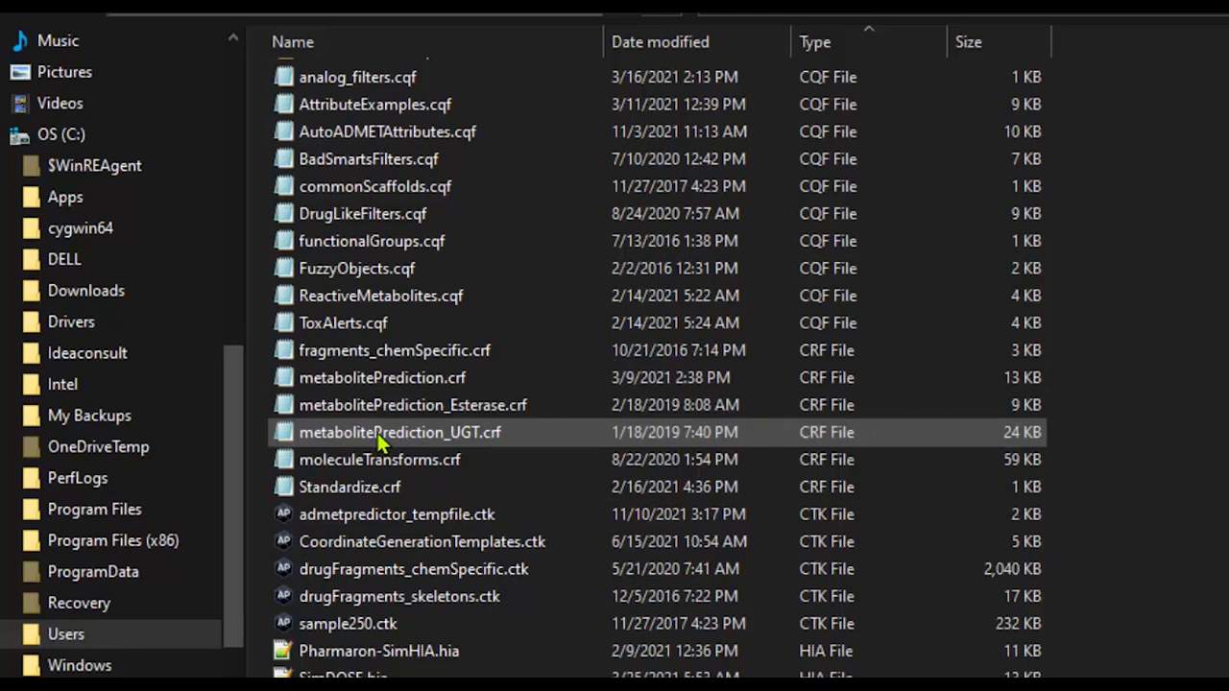
right_click(389, 384)
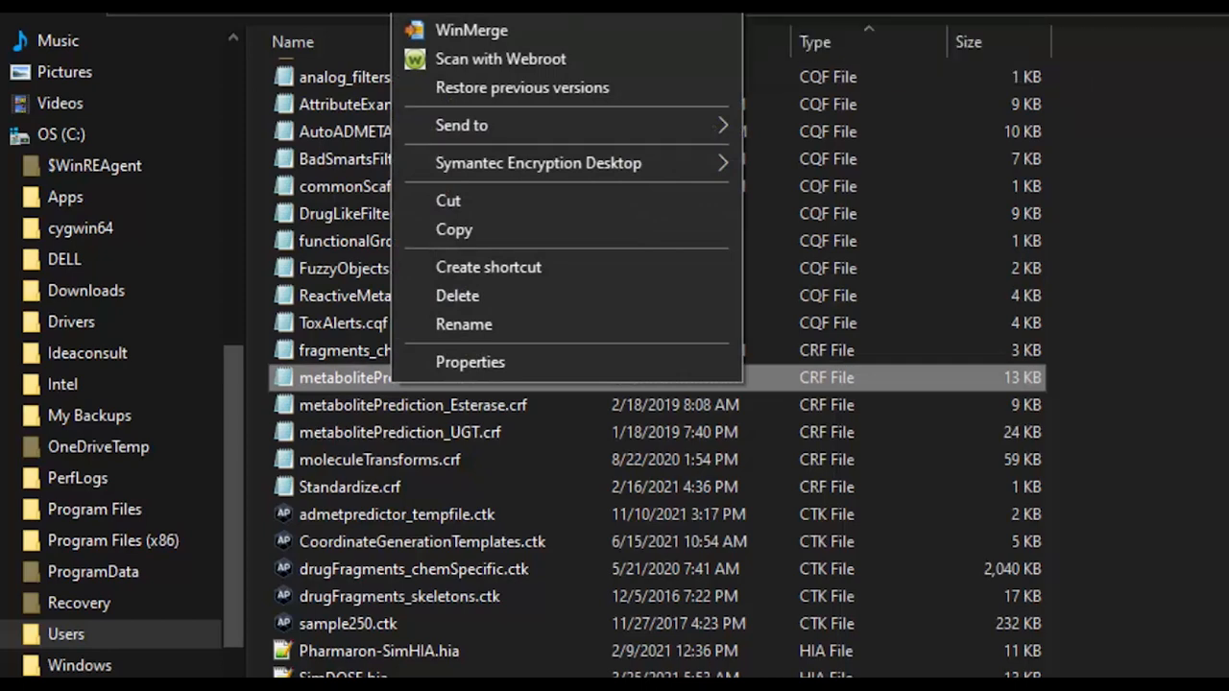
mouse_move(583, 10)
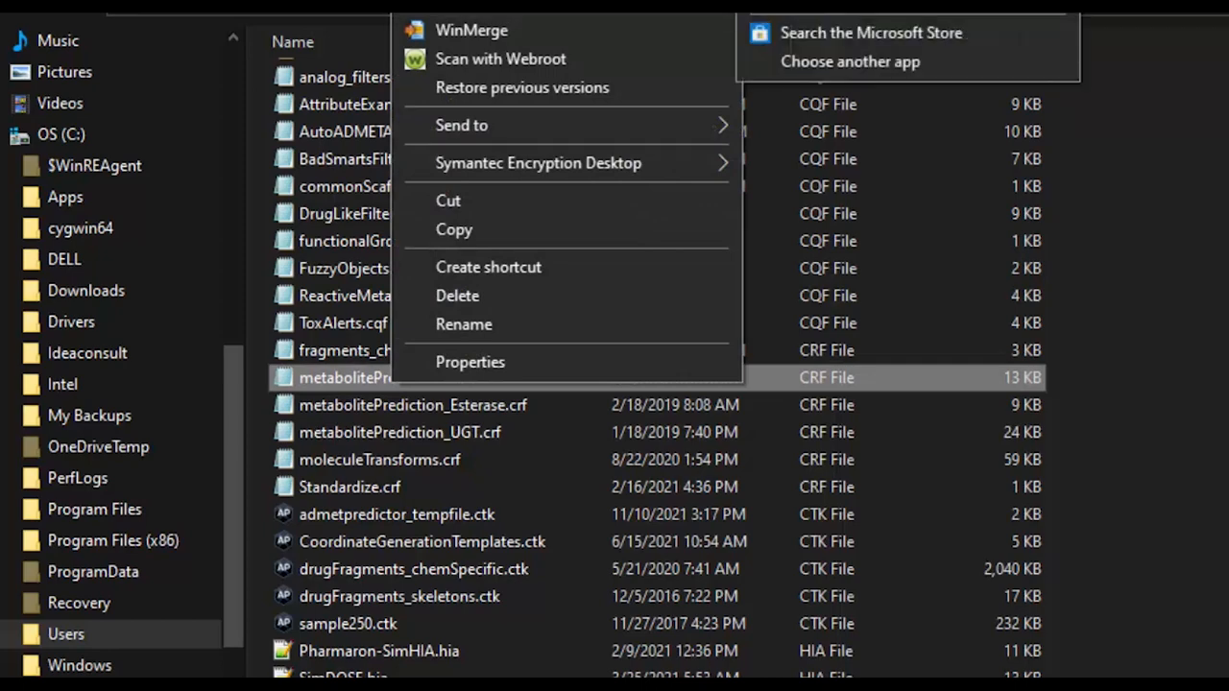
click(832, 3)
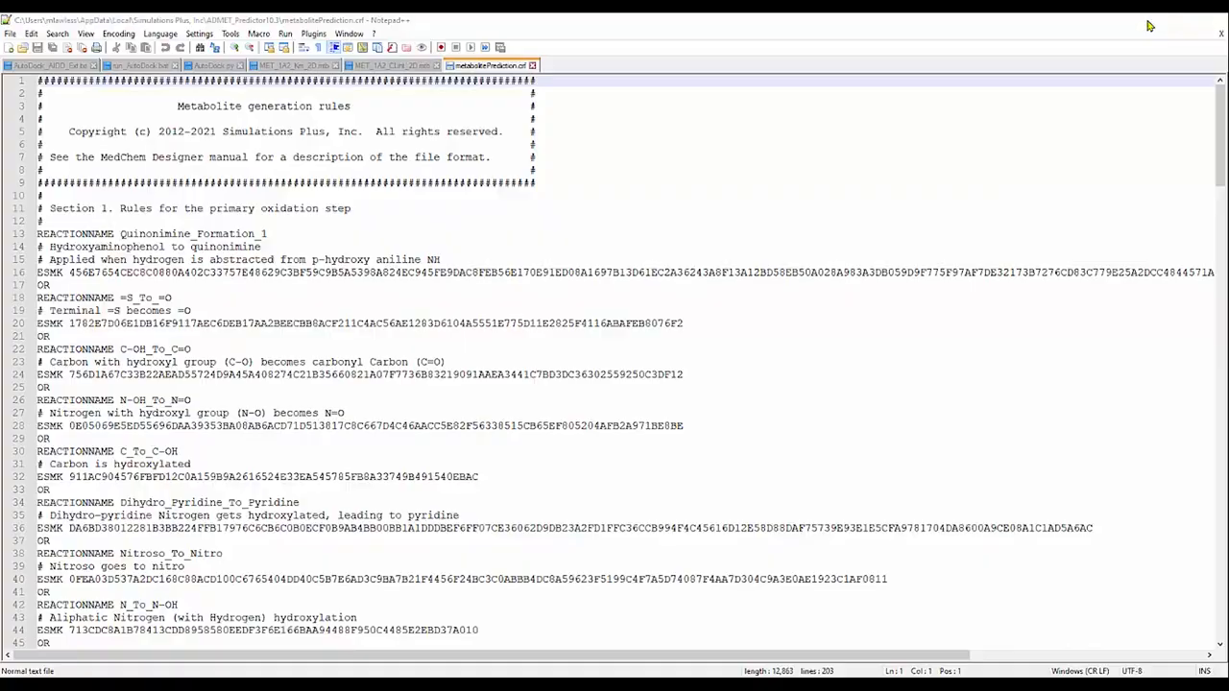
click(1152, 20)
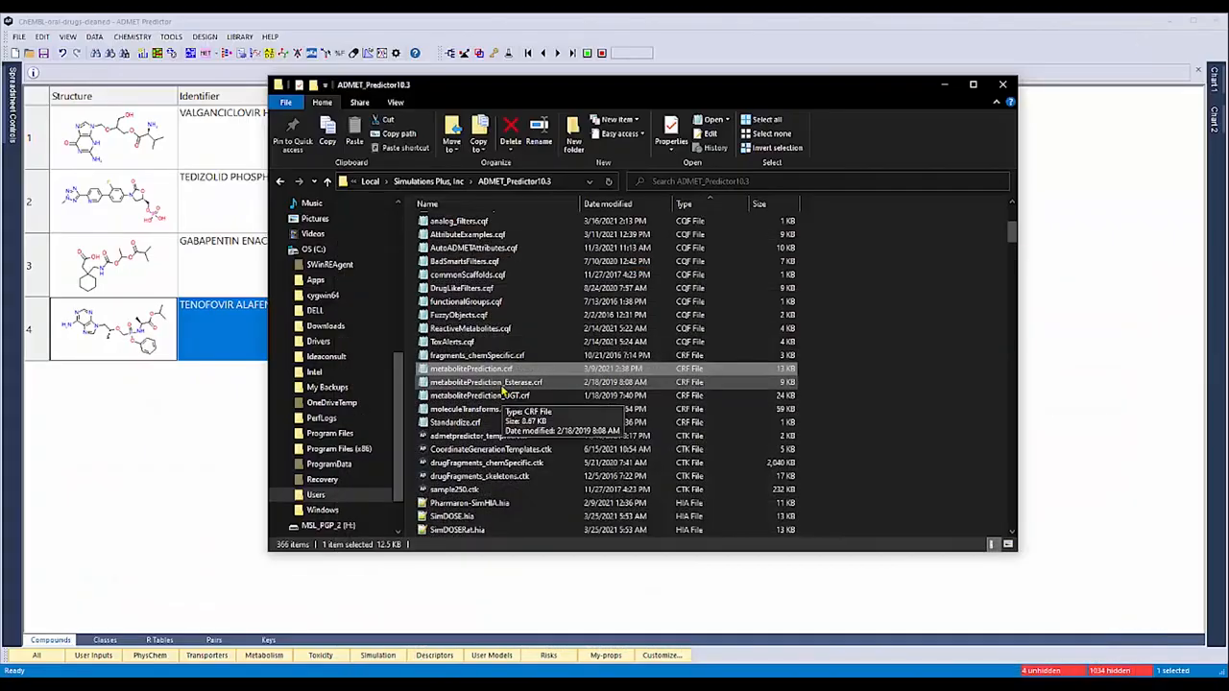
Open metabolitePrediction_Esterase.crf in Notepad++ and look through its esterase reaction rules
double_click(501, 384)
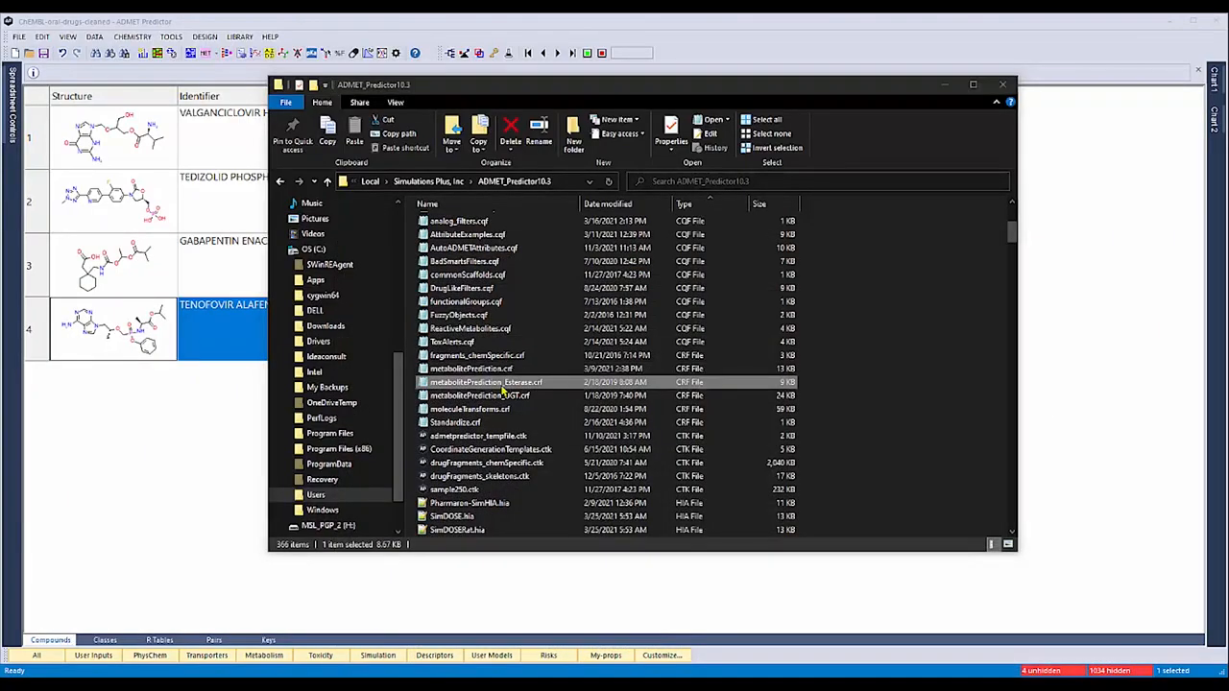
right_click(474, 383)
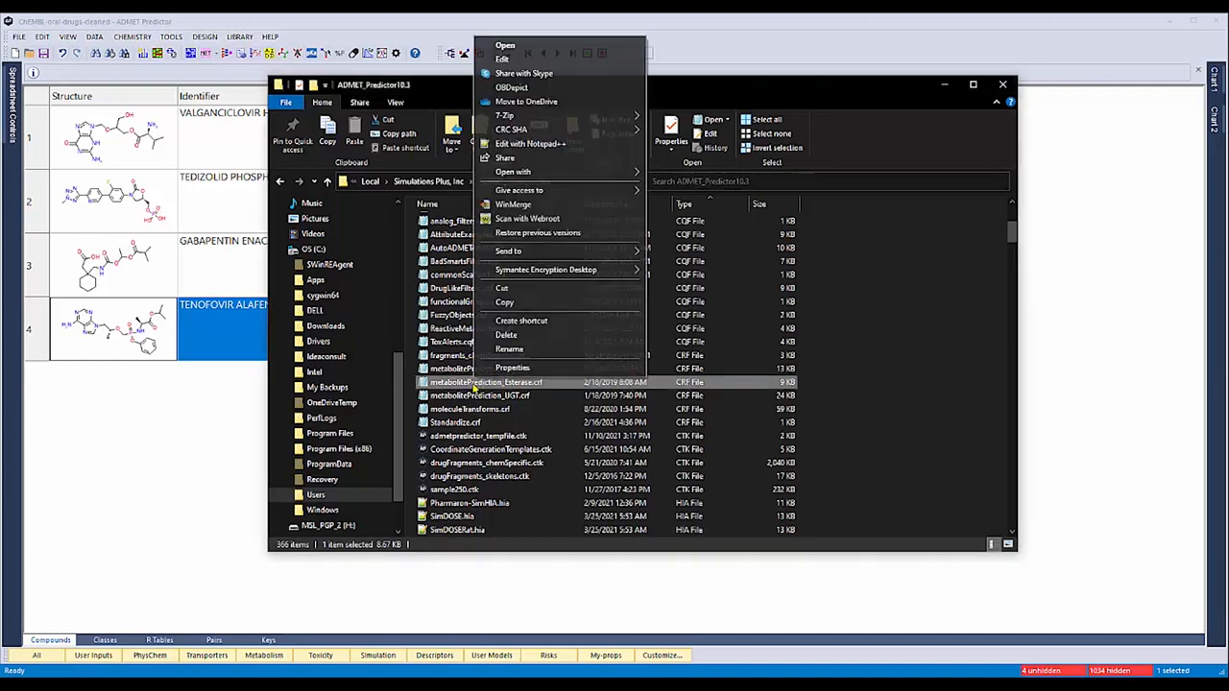
click(530, 143)
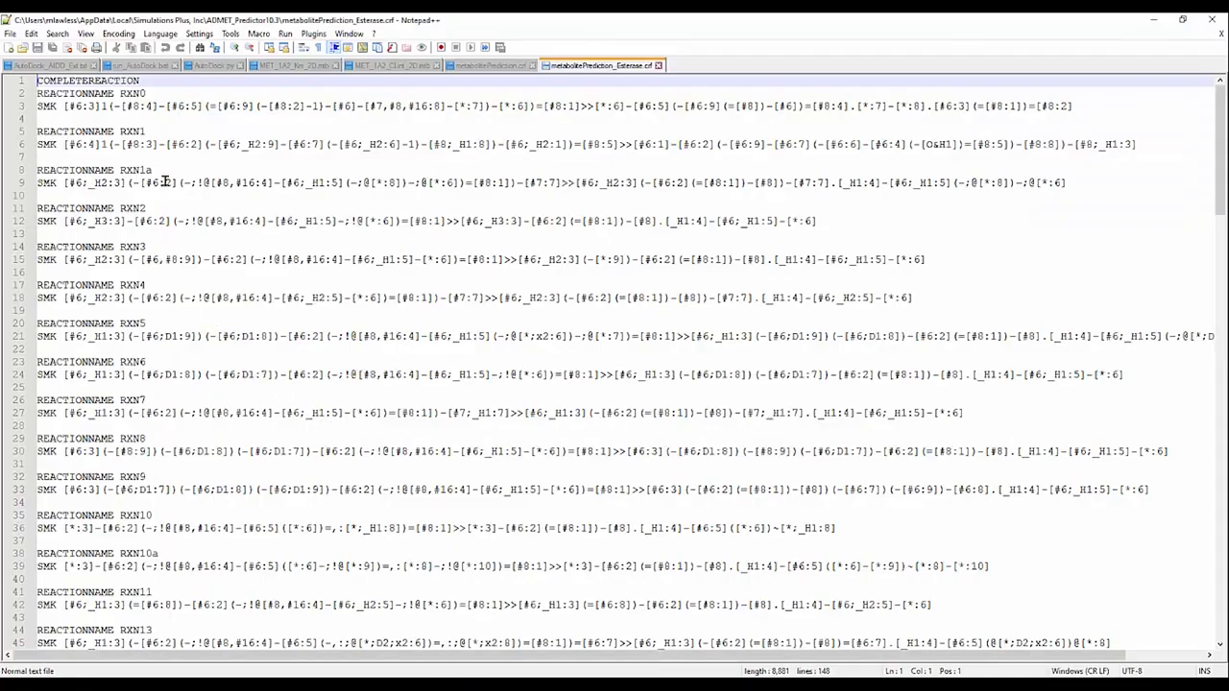
scroll(165, 183, down, 5)
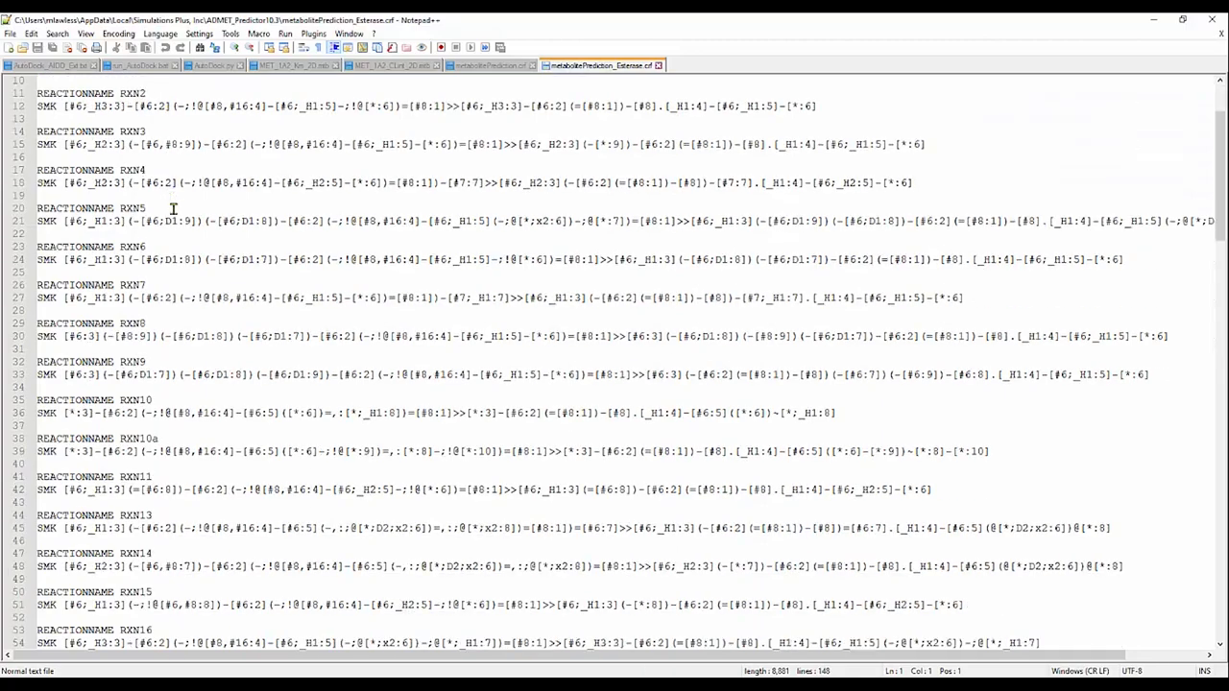
scroll(178, 233, down, 20)
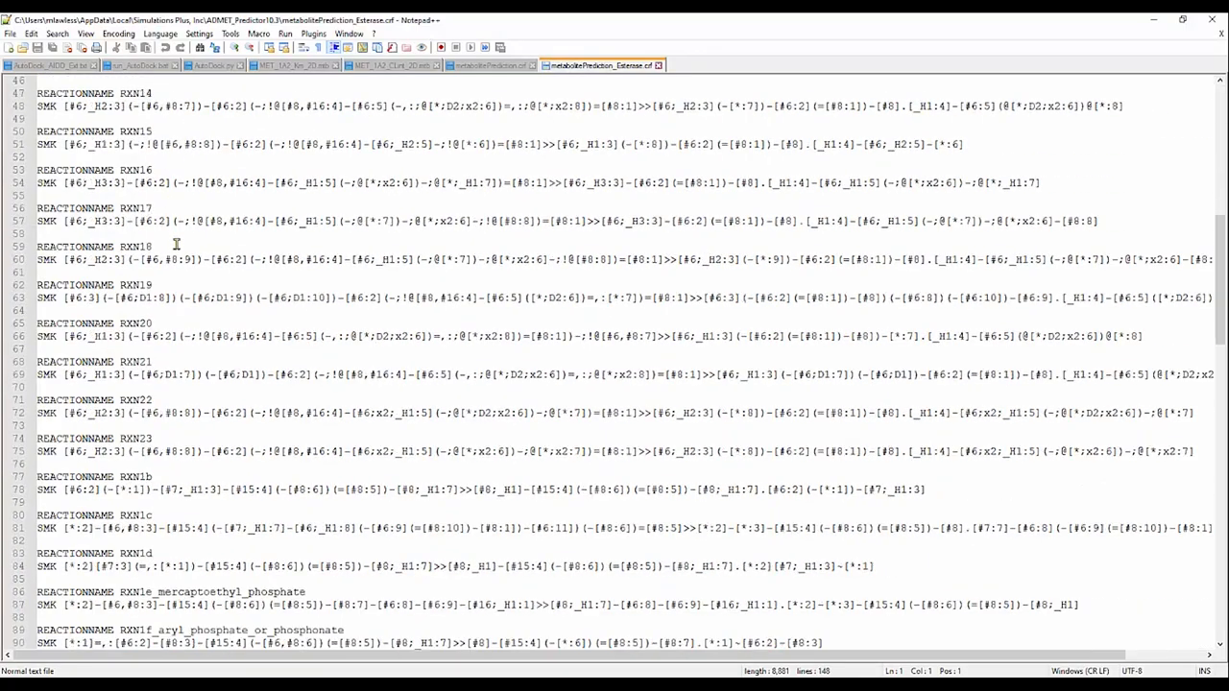
scroll(176, 247, down, 4)
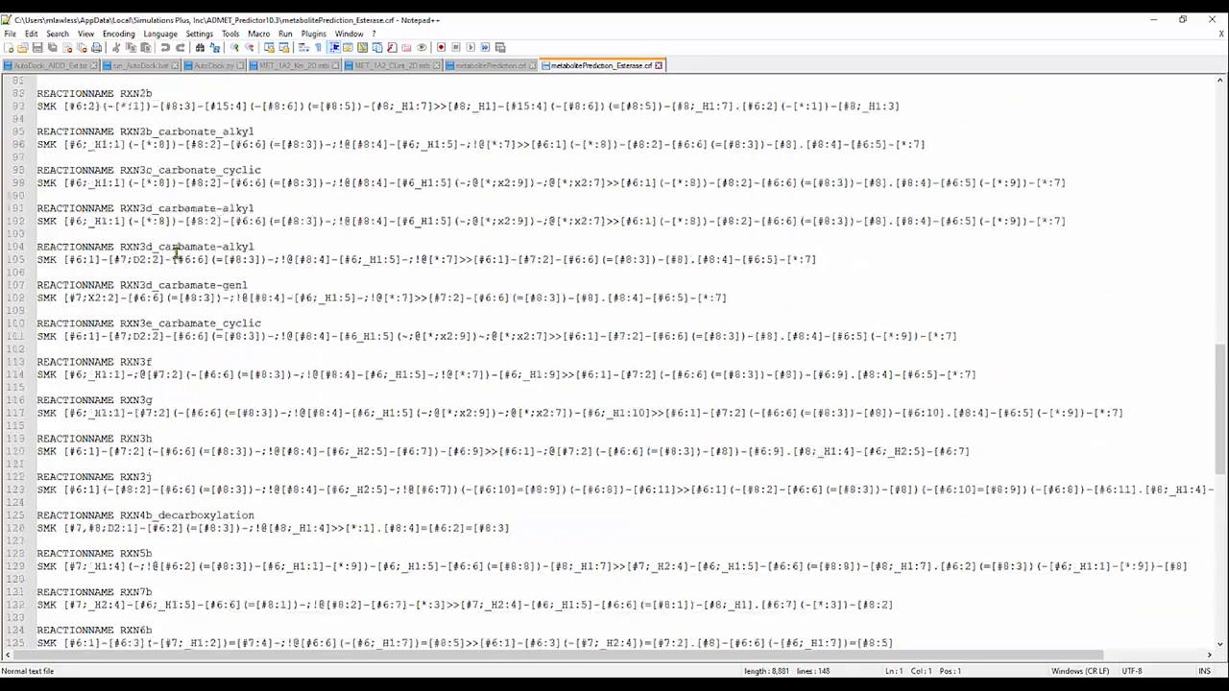
scroll(177, 250, up, 13)
scroll(177, 251, up, 16)
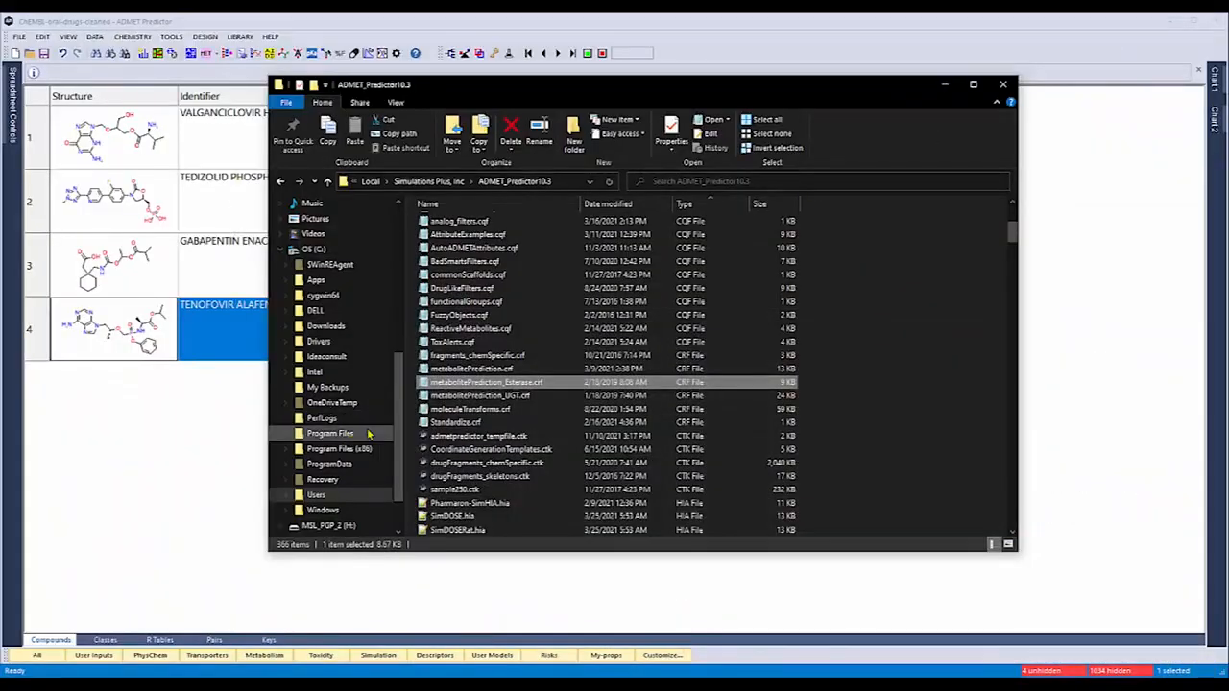
Return to the ADMET_Predictor10.3 folder and open metabolitePrediction_UGT.crf in Notepad++
click(470, 396)
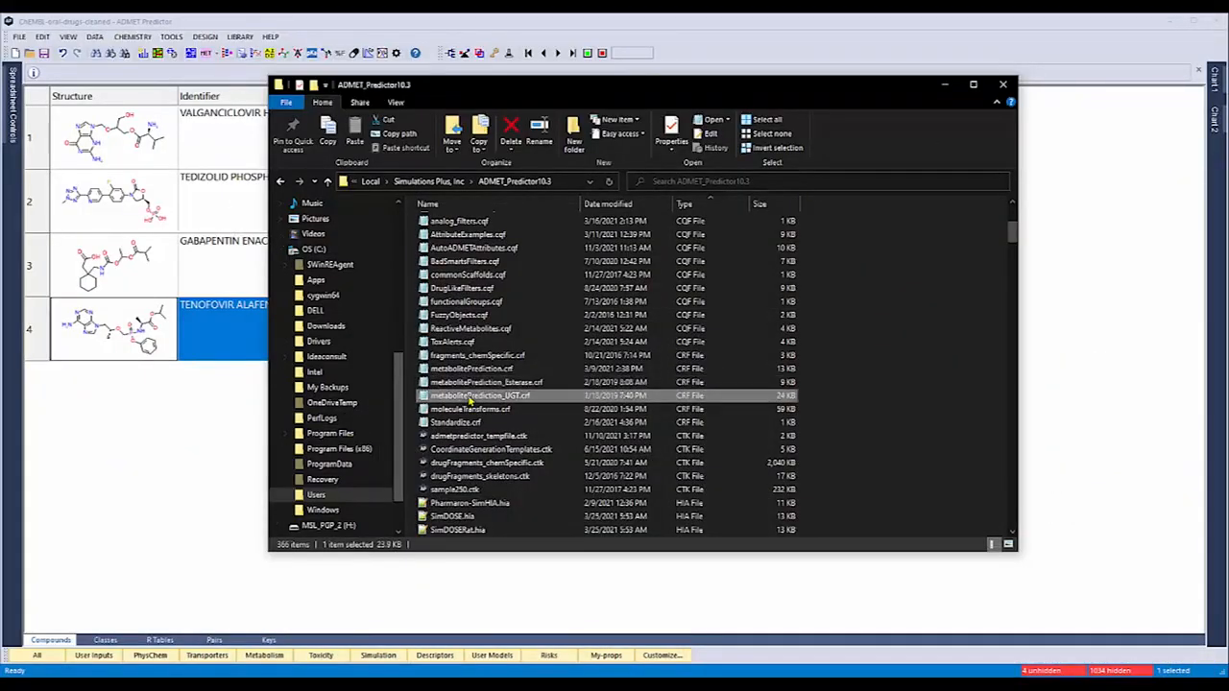
right_click(471, 397)
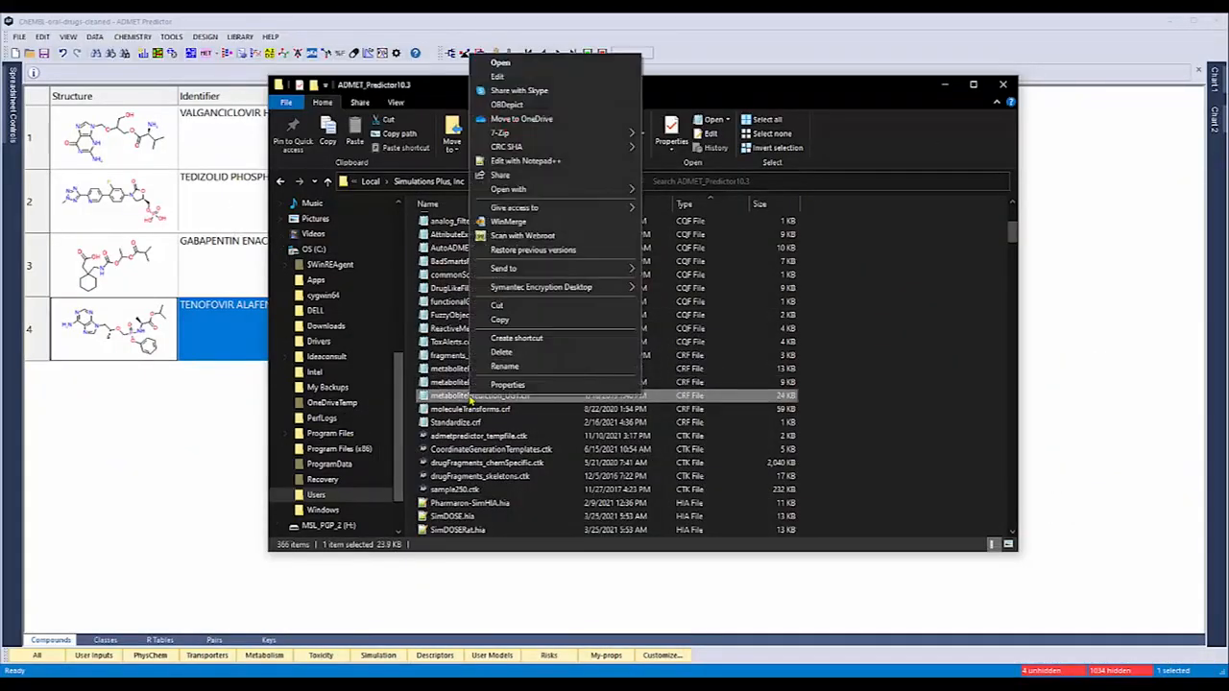
click(526, 160)
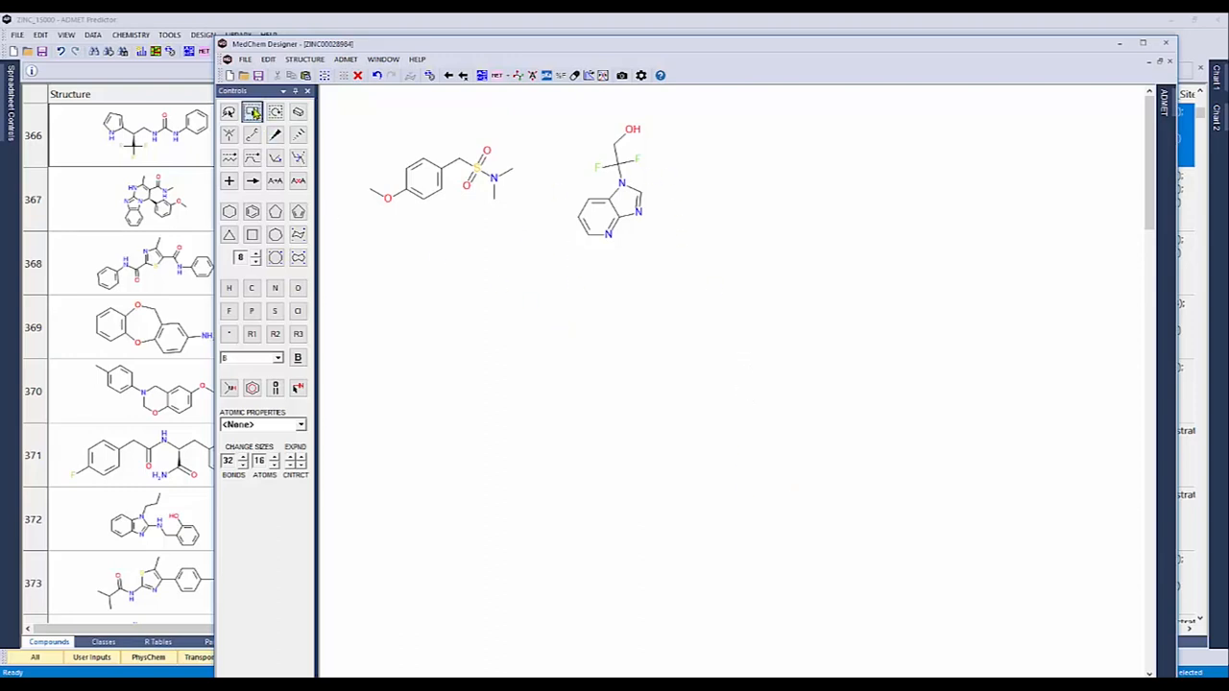
Generate the CYP/AOX metabolites of the methoxyphenyl sulfonamide sketch, and the UGT metabolites of its M2 phenol product
drag(343, 120, 547, 228)
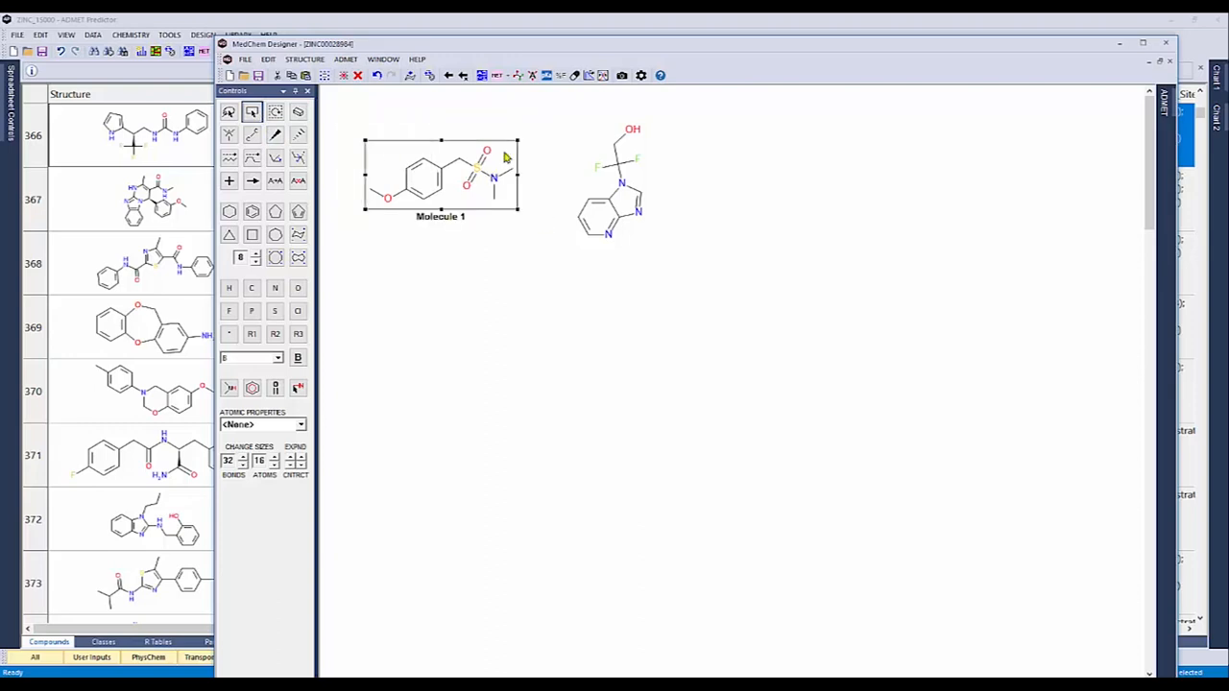
click(497, 76)
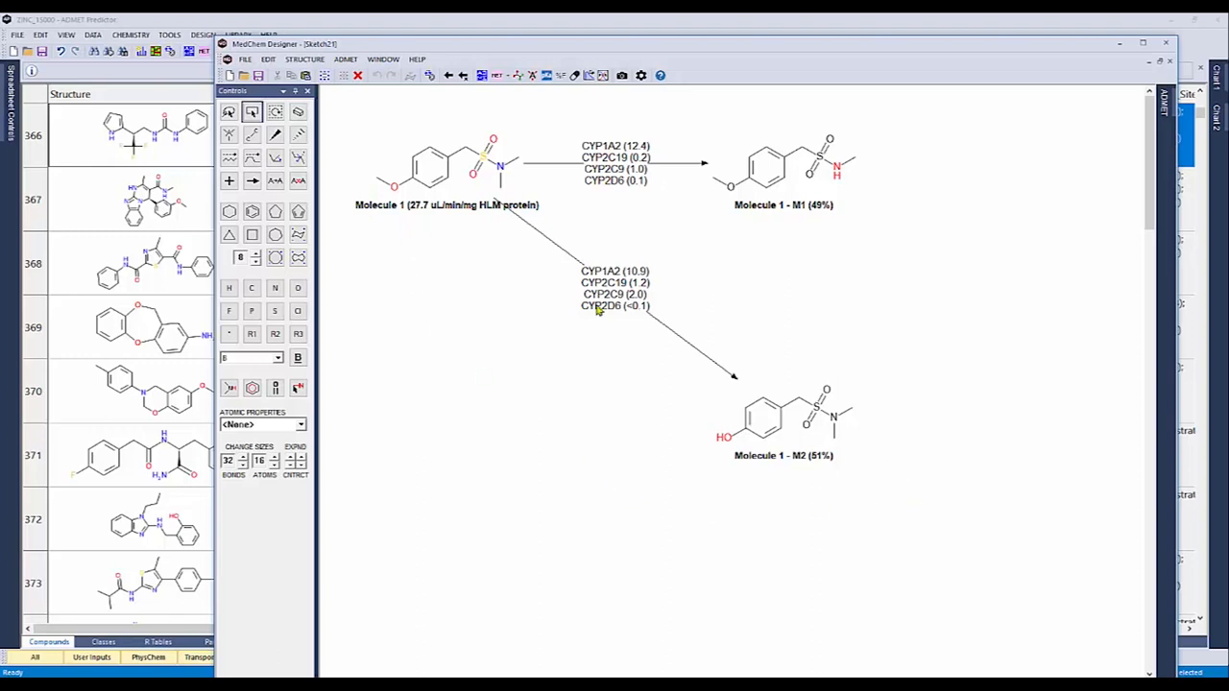
click(254, 112)
drag(891, 494, 681, 365)
click(507, 77)
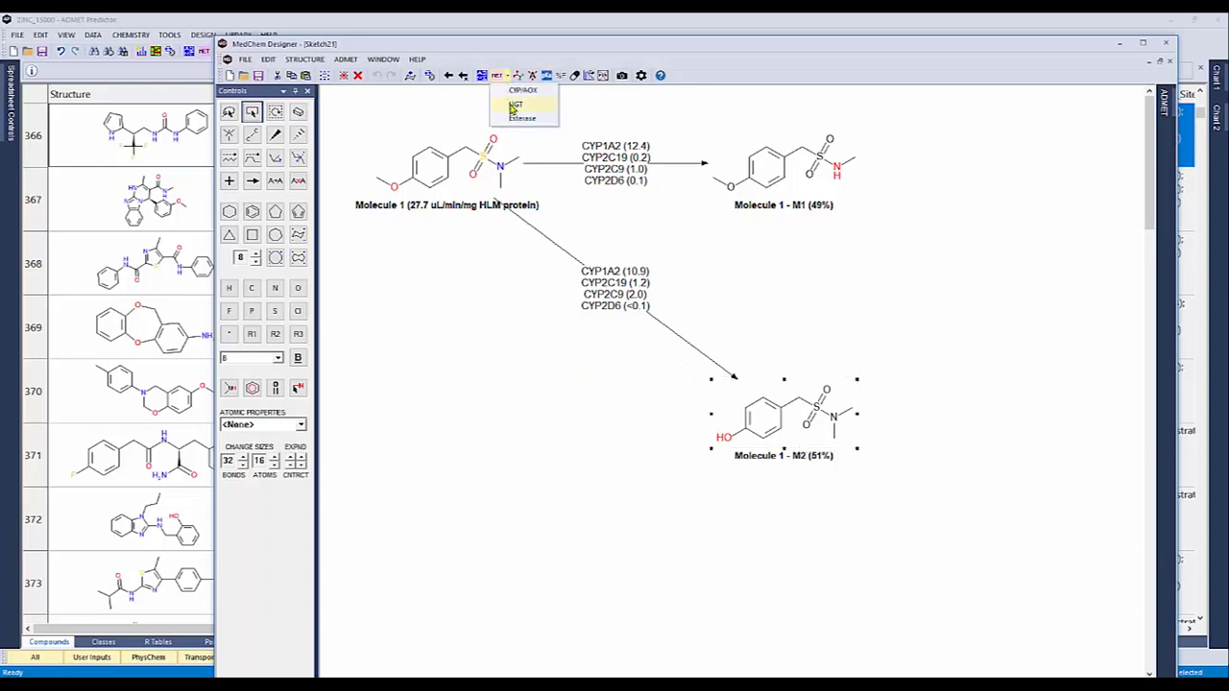
click(514, 106)
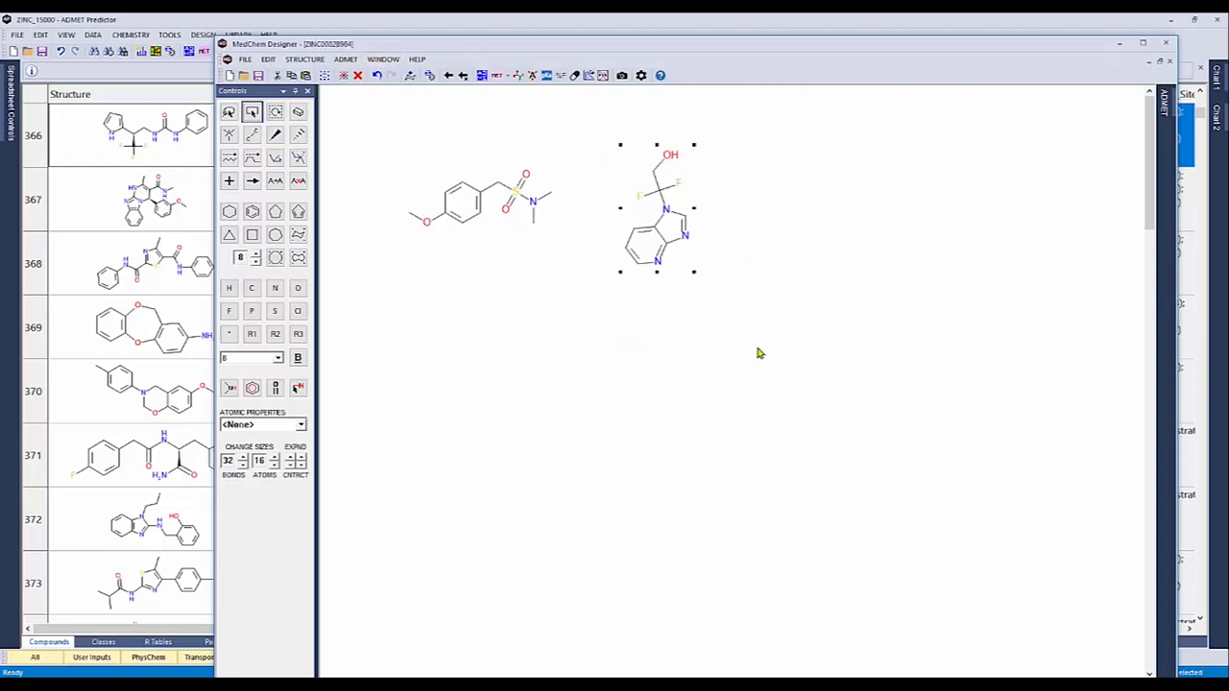
Generate the CYP/AOX metabolites of ZINC00028984 and of its M4 aldehyde metabolite, and close MedChem Designer without saving
click(494, 78)
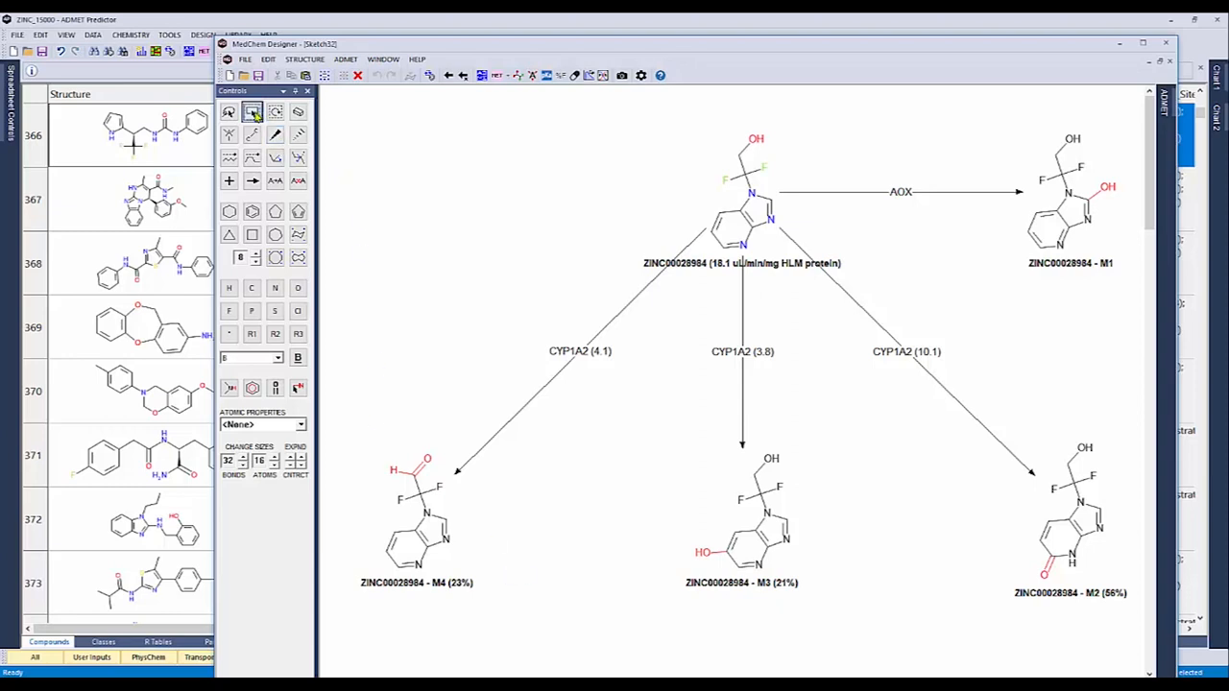
drag(337, 426, 505, 638)
click(493, 83)
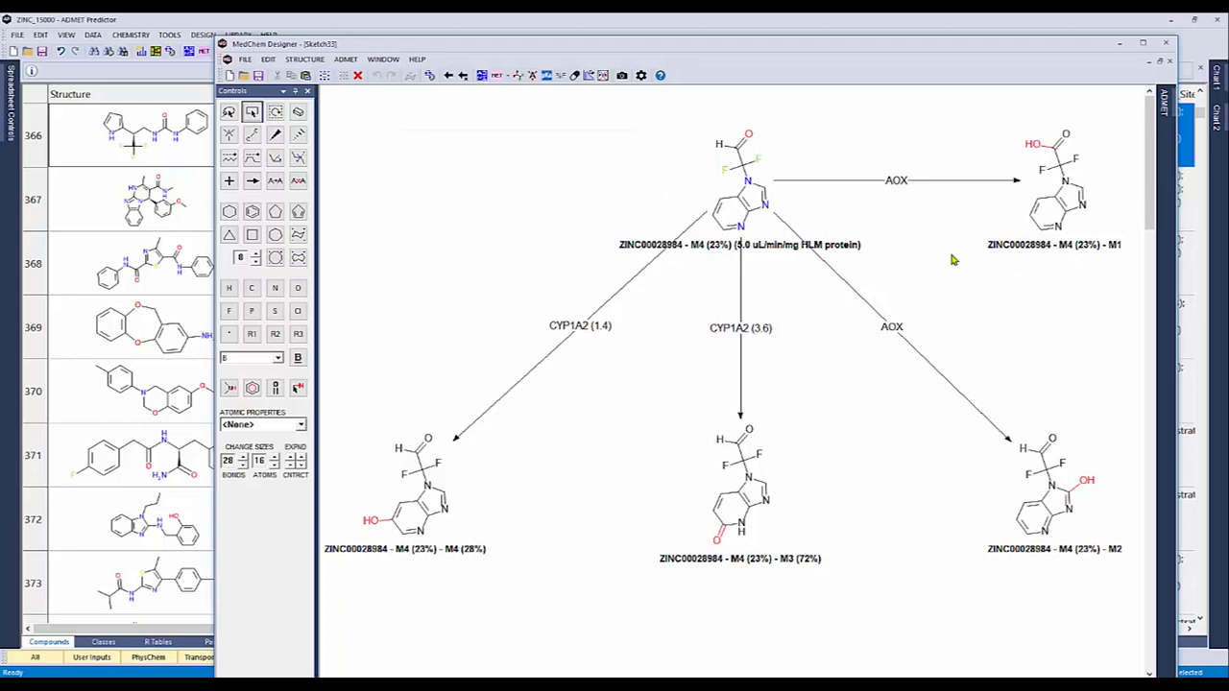
click(1166, 42)
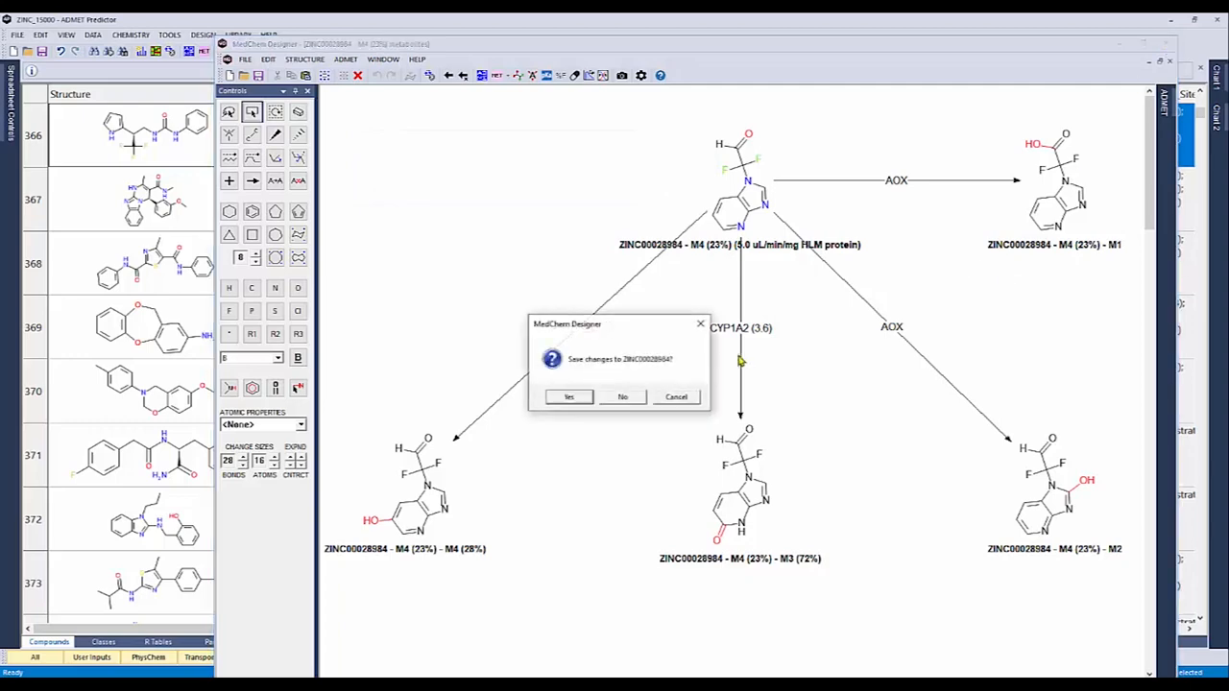
click(640, 398)
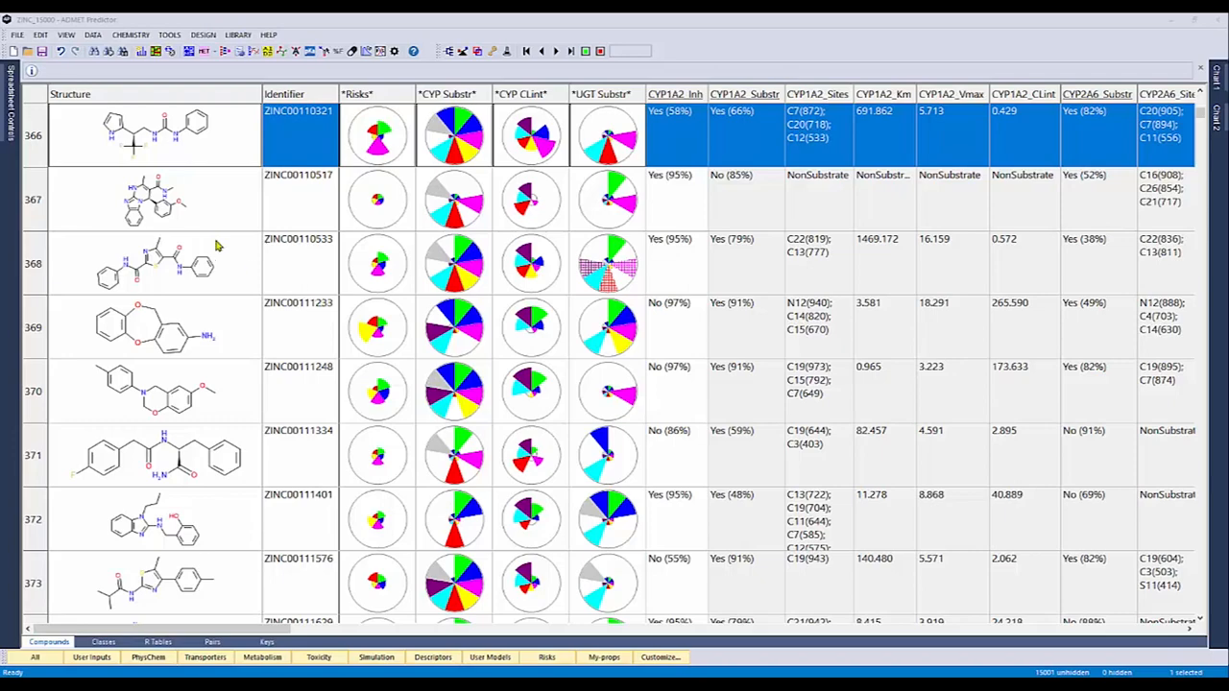
Generate CYP/AOX metabolites for the compounds in rows 330 to 334 with two metabolism cycles, displaying the results in a new window
scroll(217, 246, up, 12)
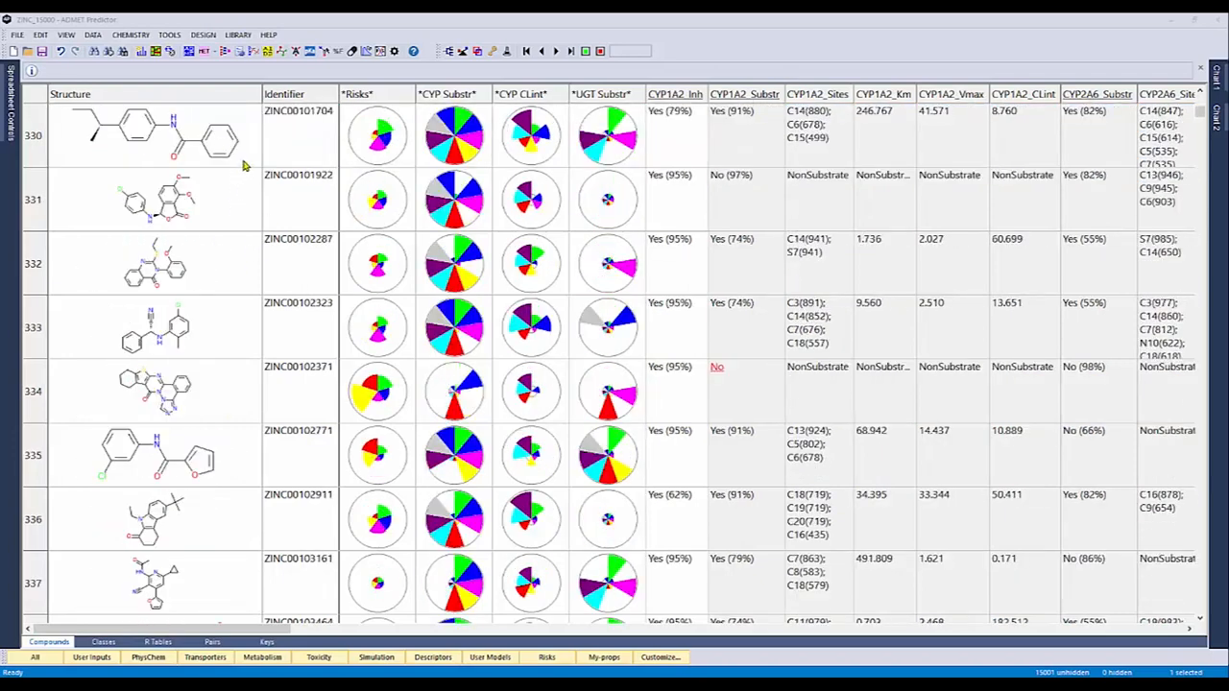
drag(244, 165, 247, 424)
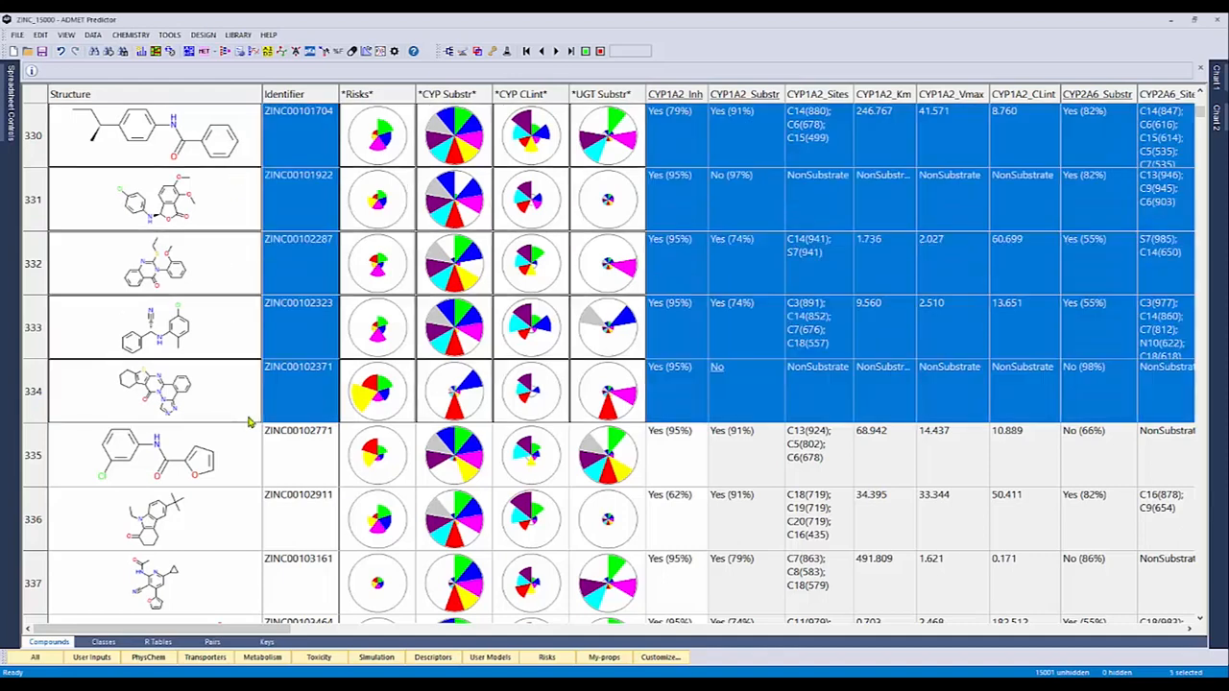
right_click(219, 329)
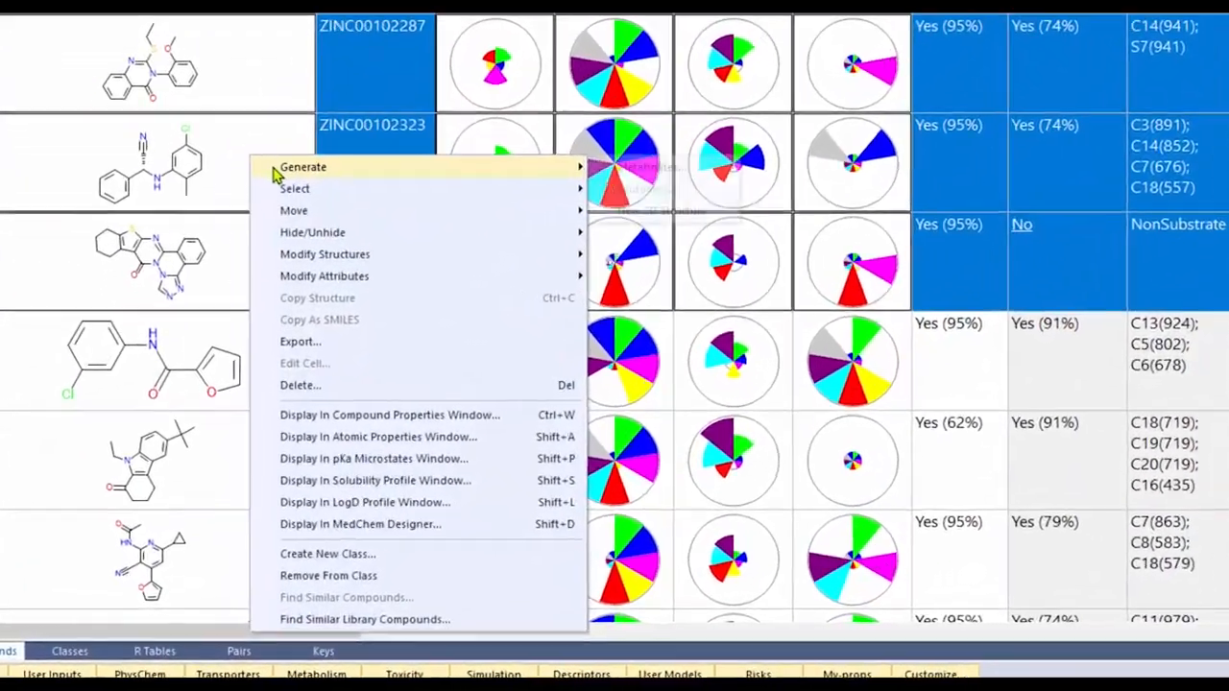
mouse_move(251, 331)
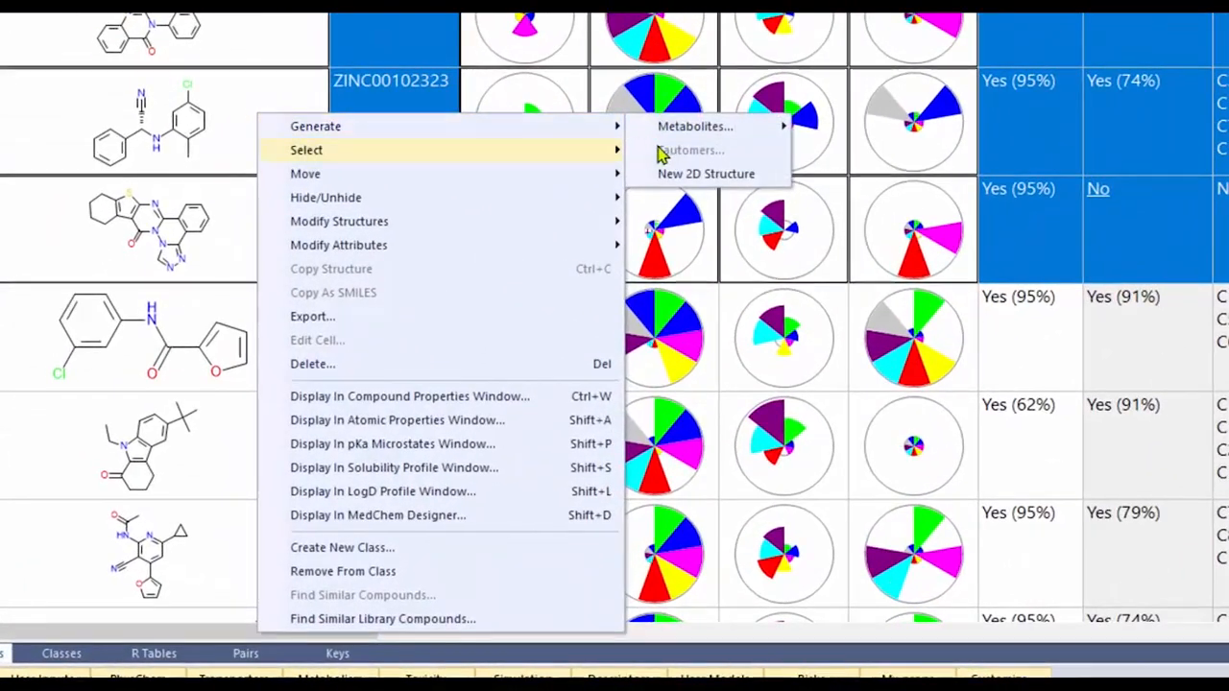
mouse_move(699, 136)
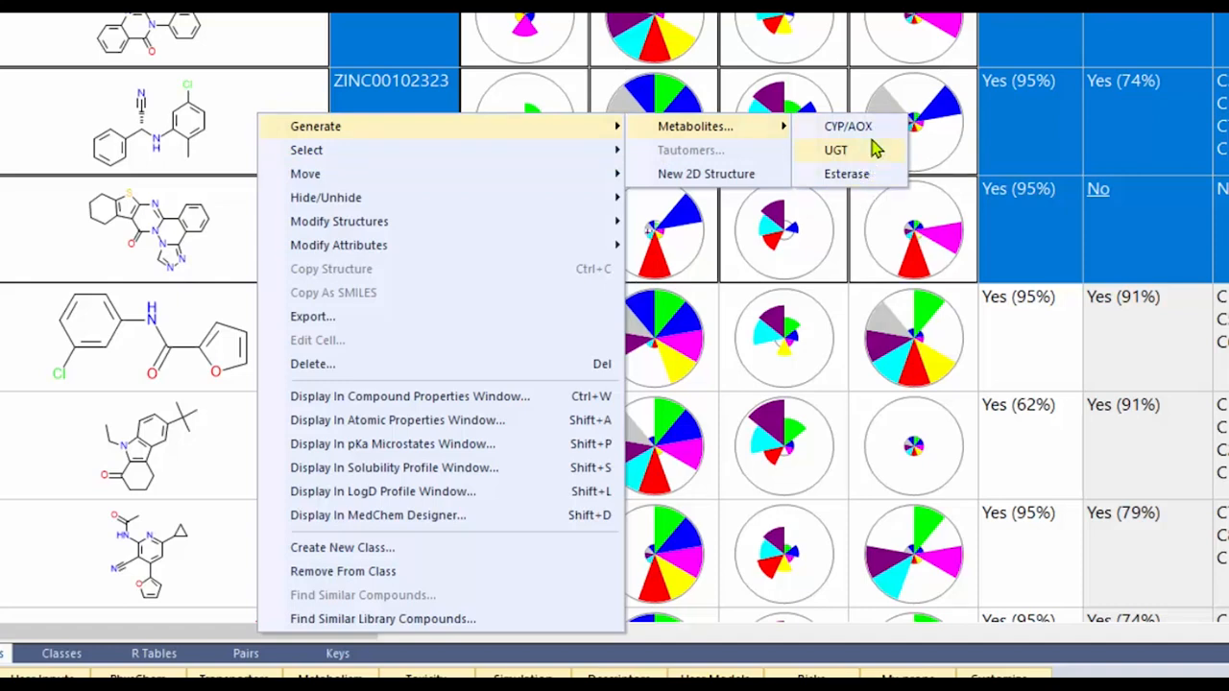
click(848, 126)
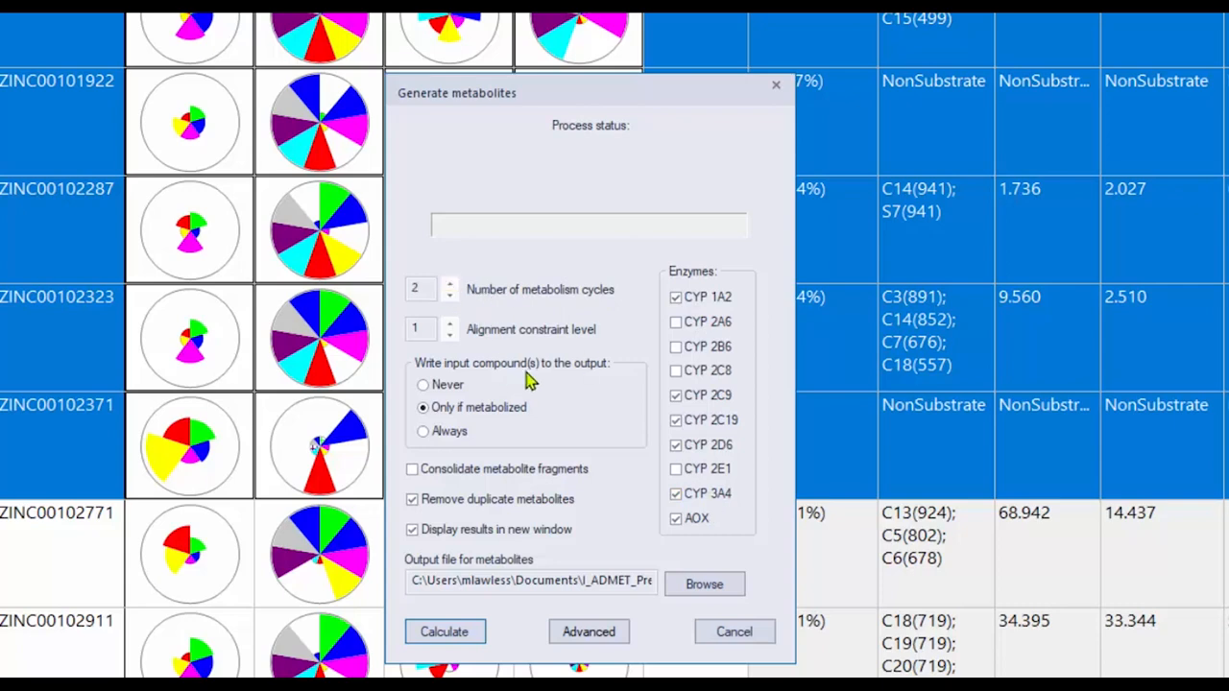
click(439, 638)
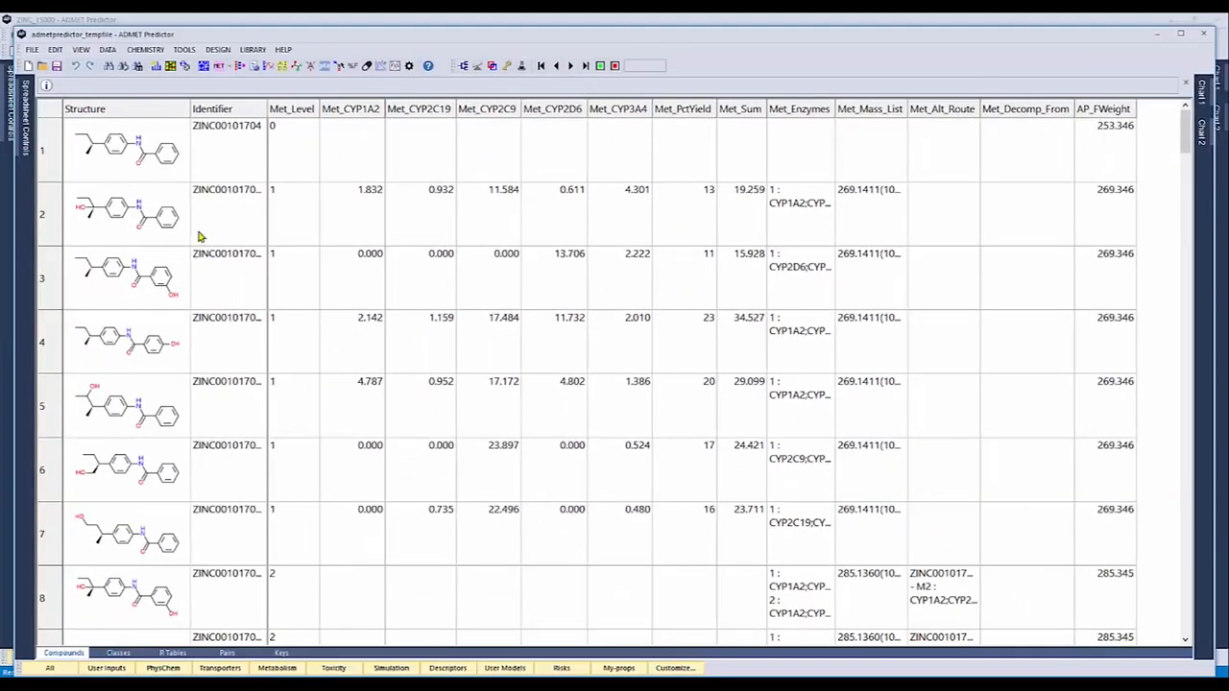
Widen the Identifier column of the metabolite table to fit the full names, and select the parent compound ZINC00101704
drag(267, 108, 342, 109)
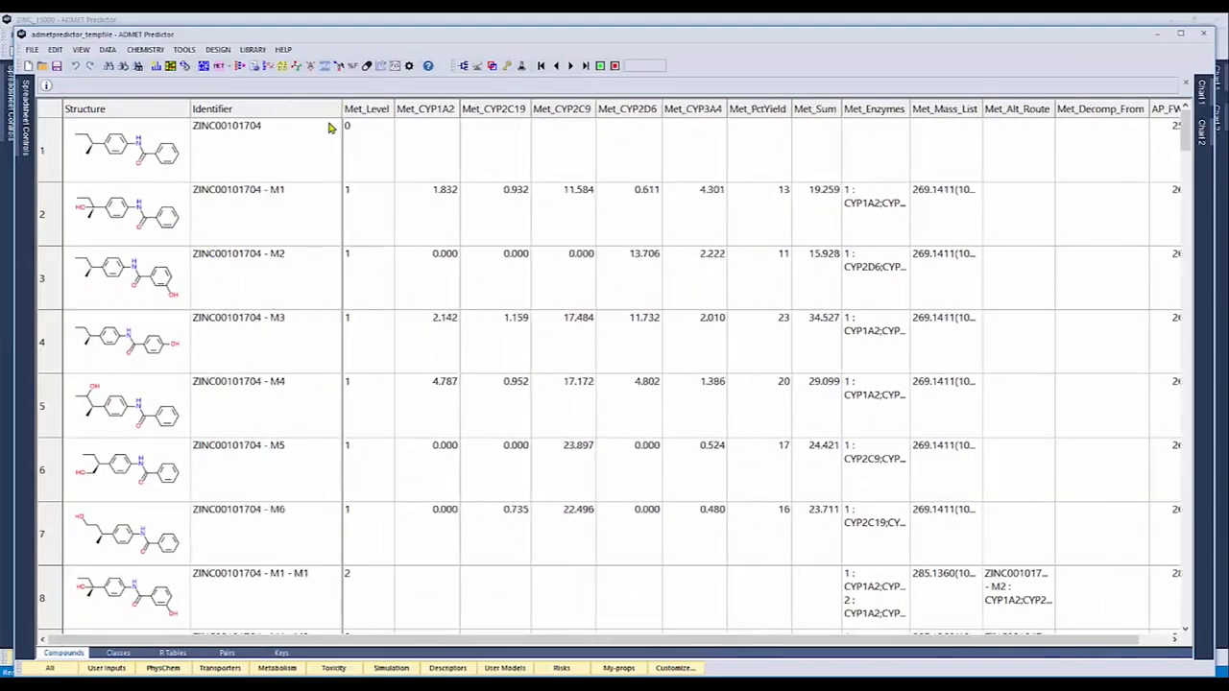
click(174, 176)
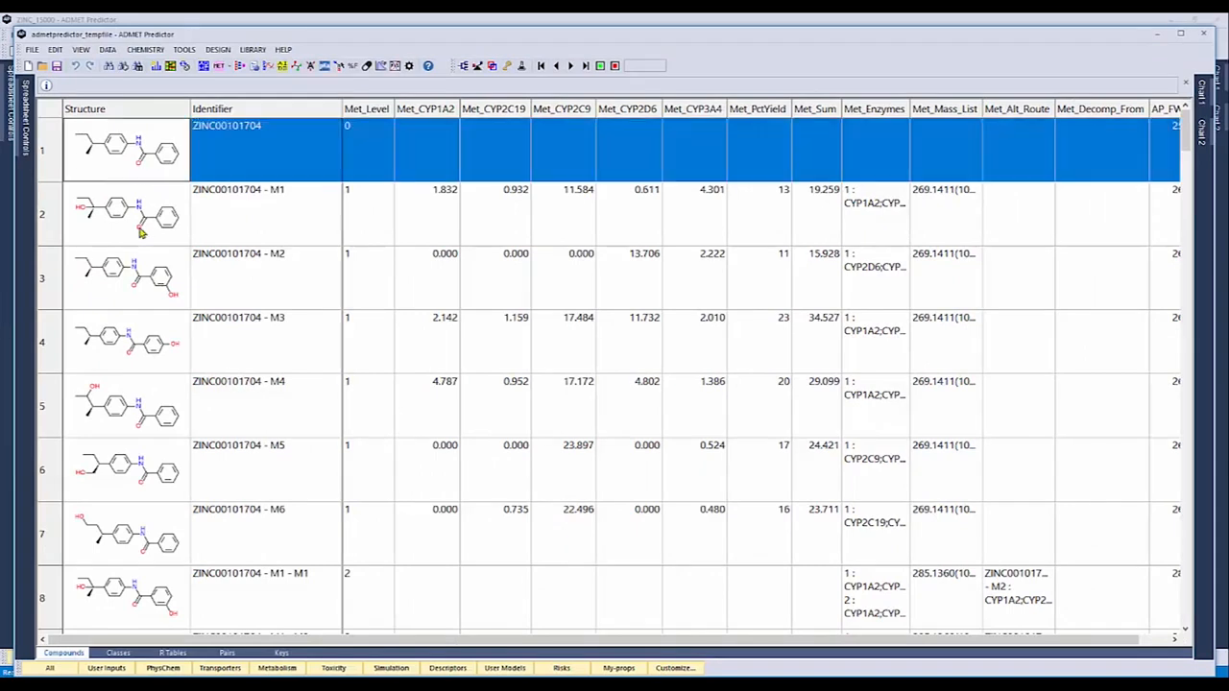
Highlight the first-level metabolites M1 to M6 of ZINC00101704, and the second-level metabolite M1 - M1, for review
drag(141, 233, 136, 540)
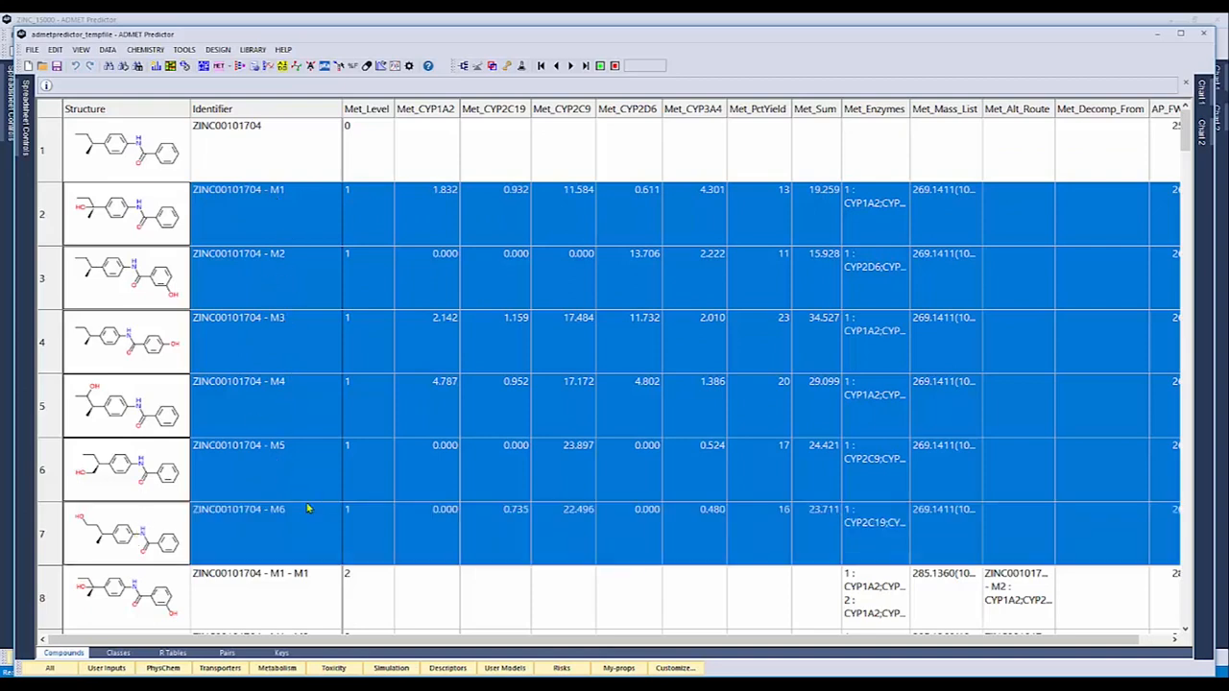
click(113, 611)
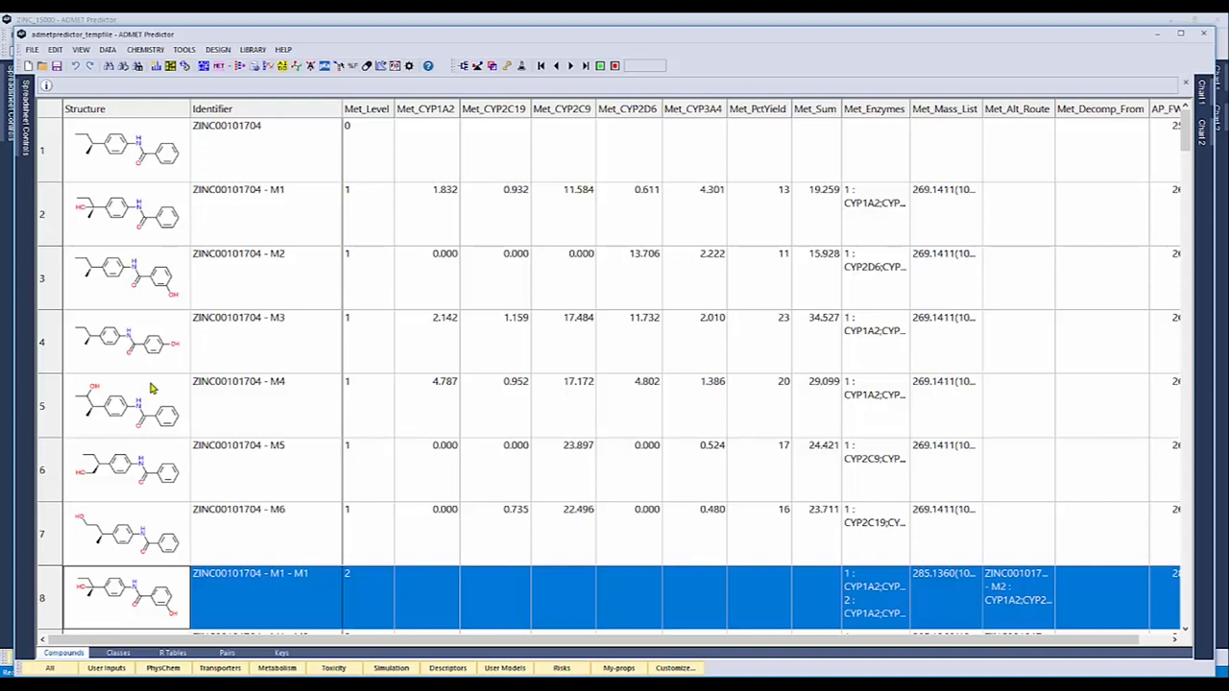
Generate the UGT metabolites of ZINC00101704 - M3 with all listed UGT enzymes, never writing the input compound and displaying results in a new window
click(163, 353)
right_click(163, 353)
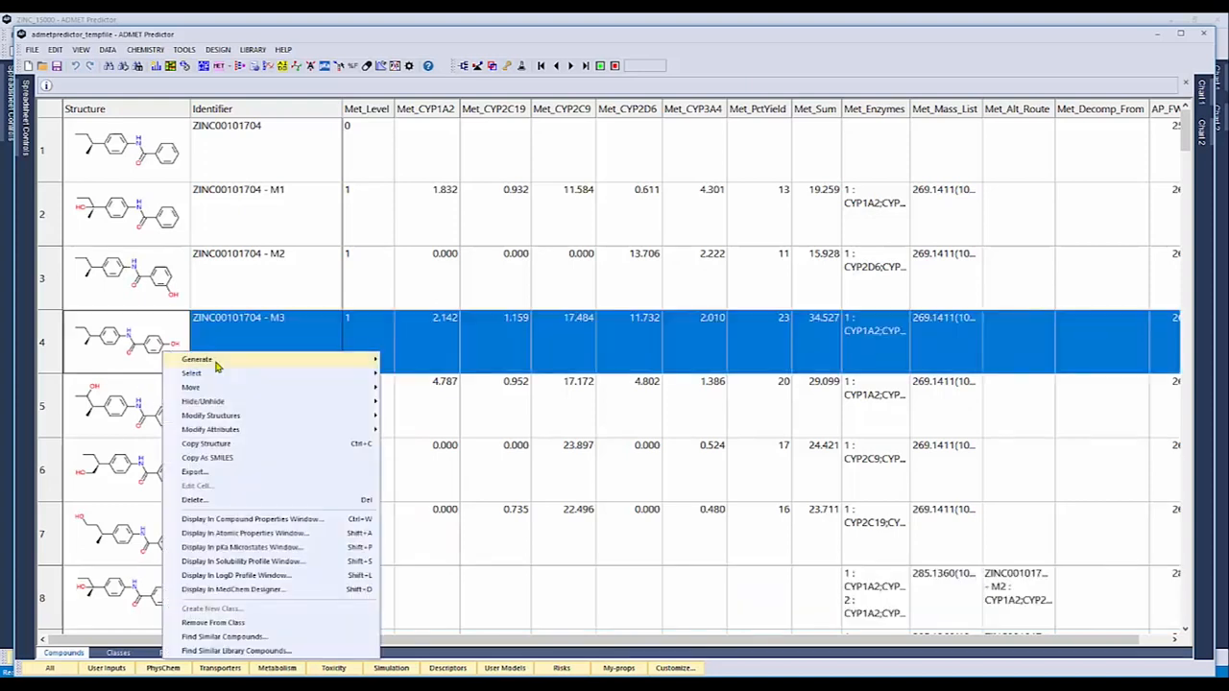
mouse_move(227, 364)
mouse_move(451, 360)
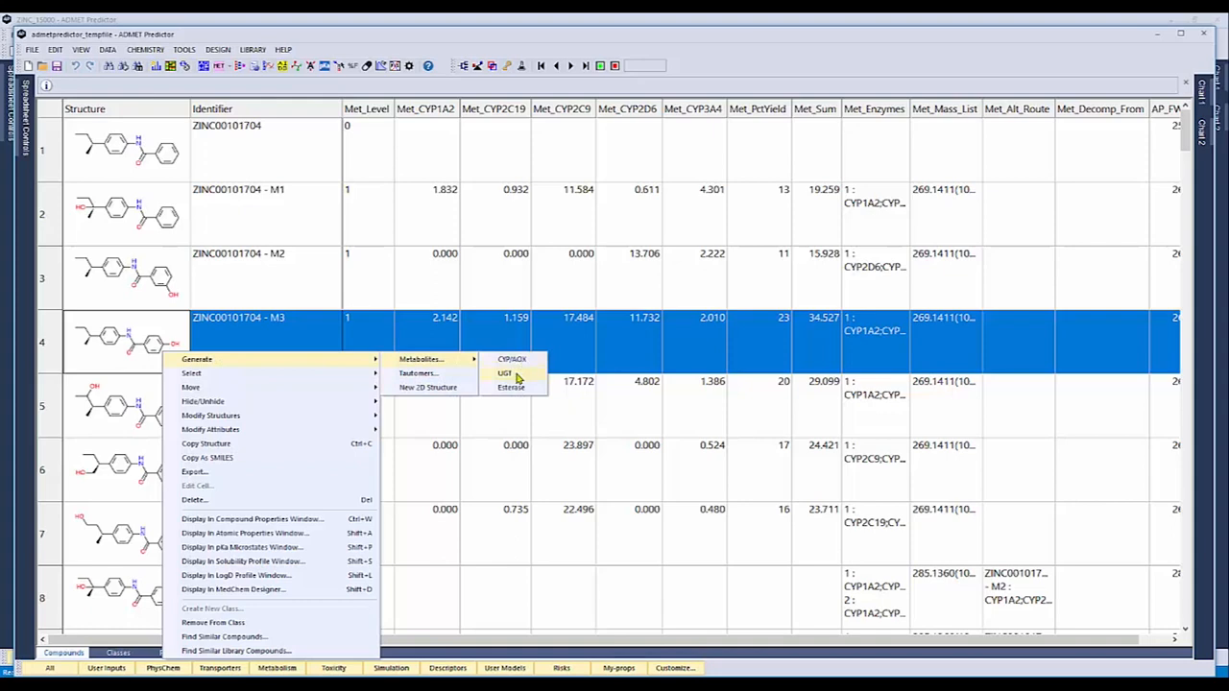
click(515, 376)
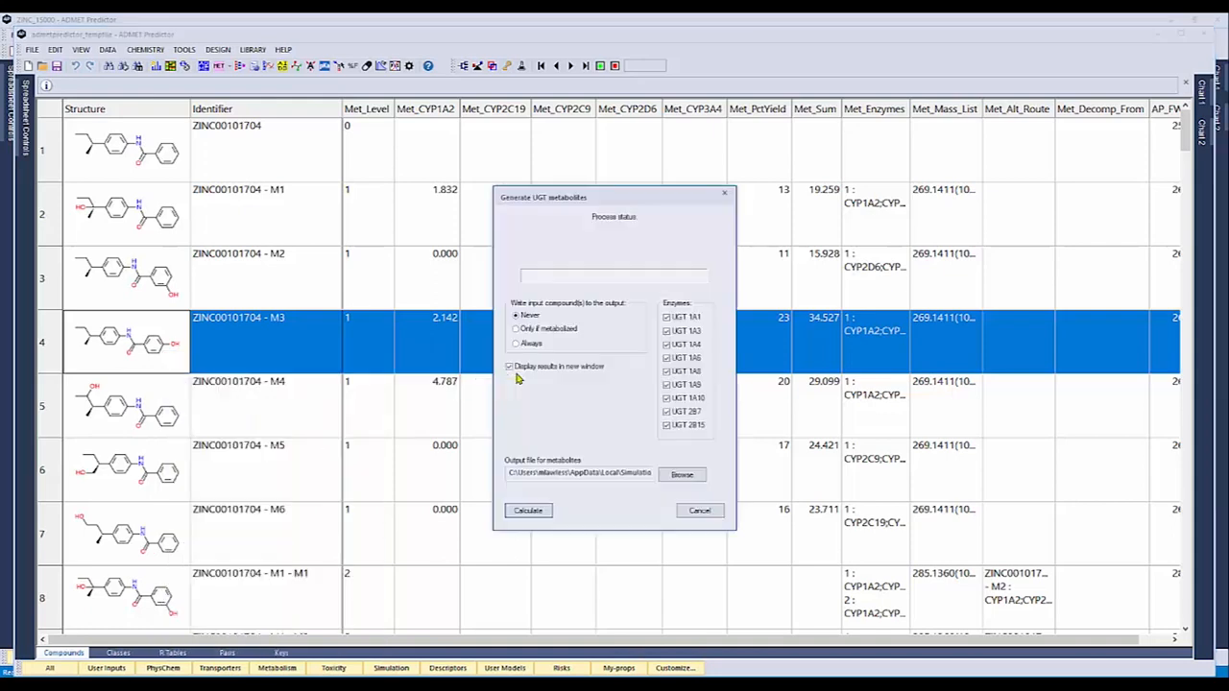
click(548, 512)
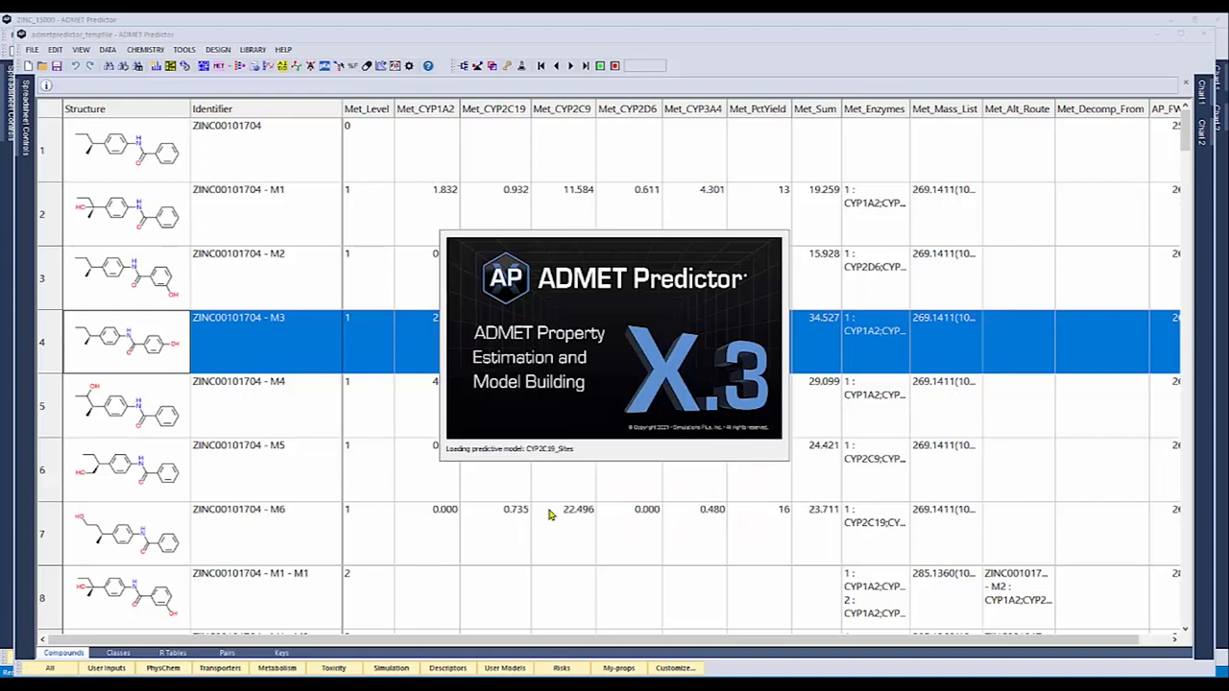